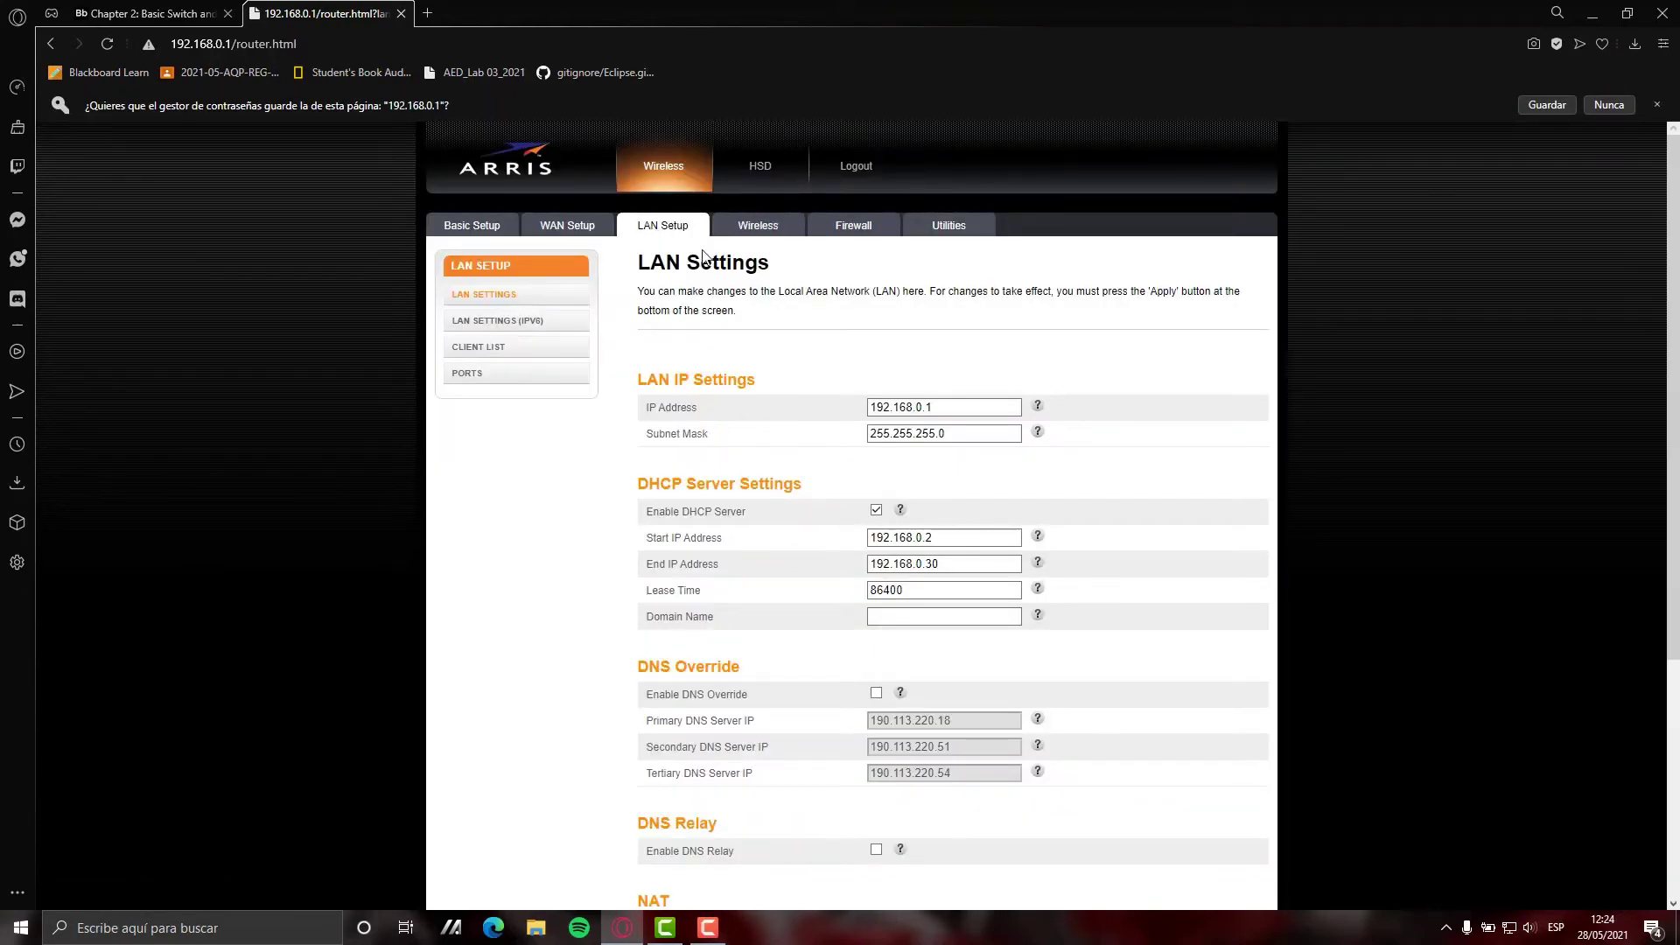
# On the Wireless page, enter a new network name and a new numeric pre-shared key.
pyautogui.click(760, 235)
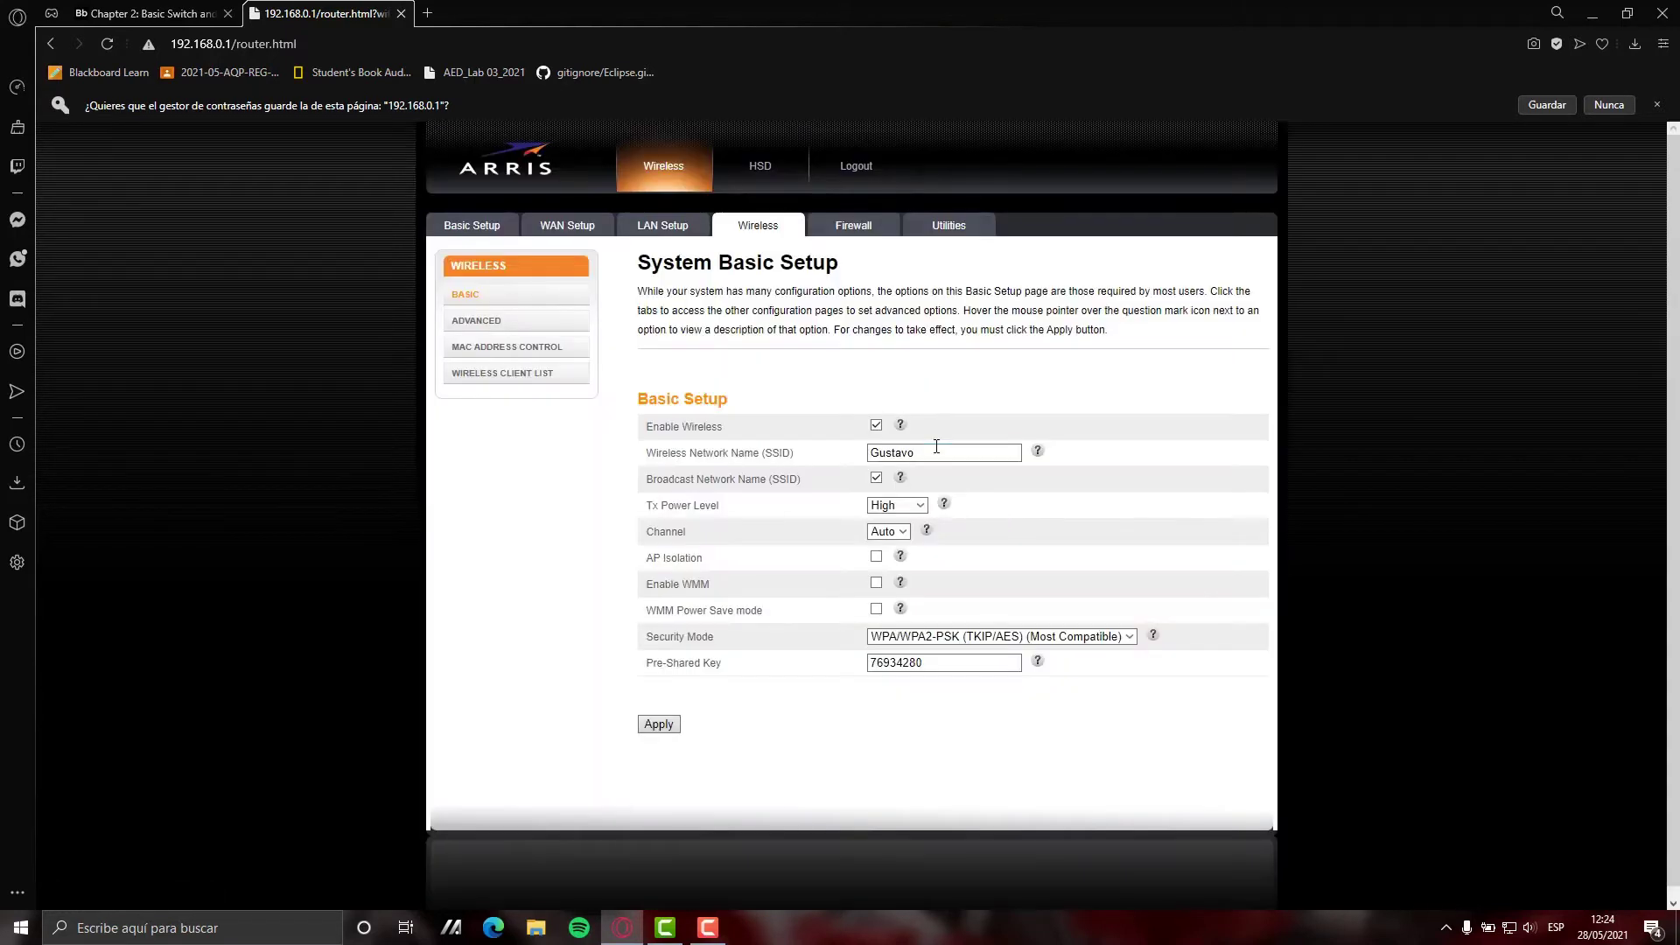
pyautogui.doubleClick(936, 446)
pyautogui.write('Ximena')
pyautogui.doubleClick(969, 658)
# Save and apply the wireless changes, then go to LAN settings.
pyautogui.click(655, 727)
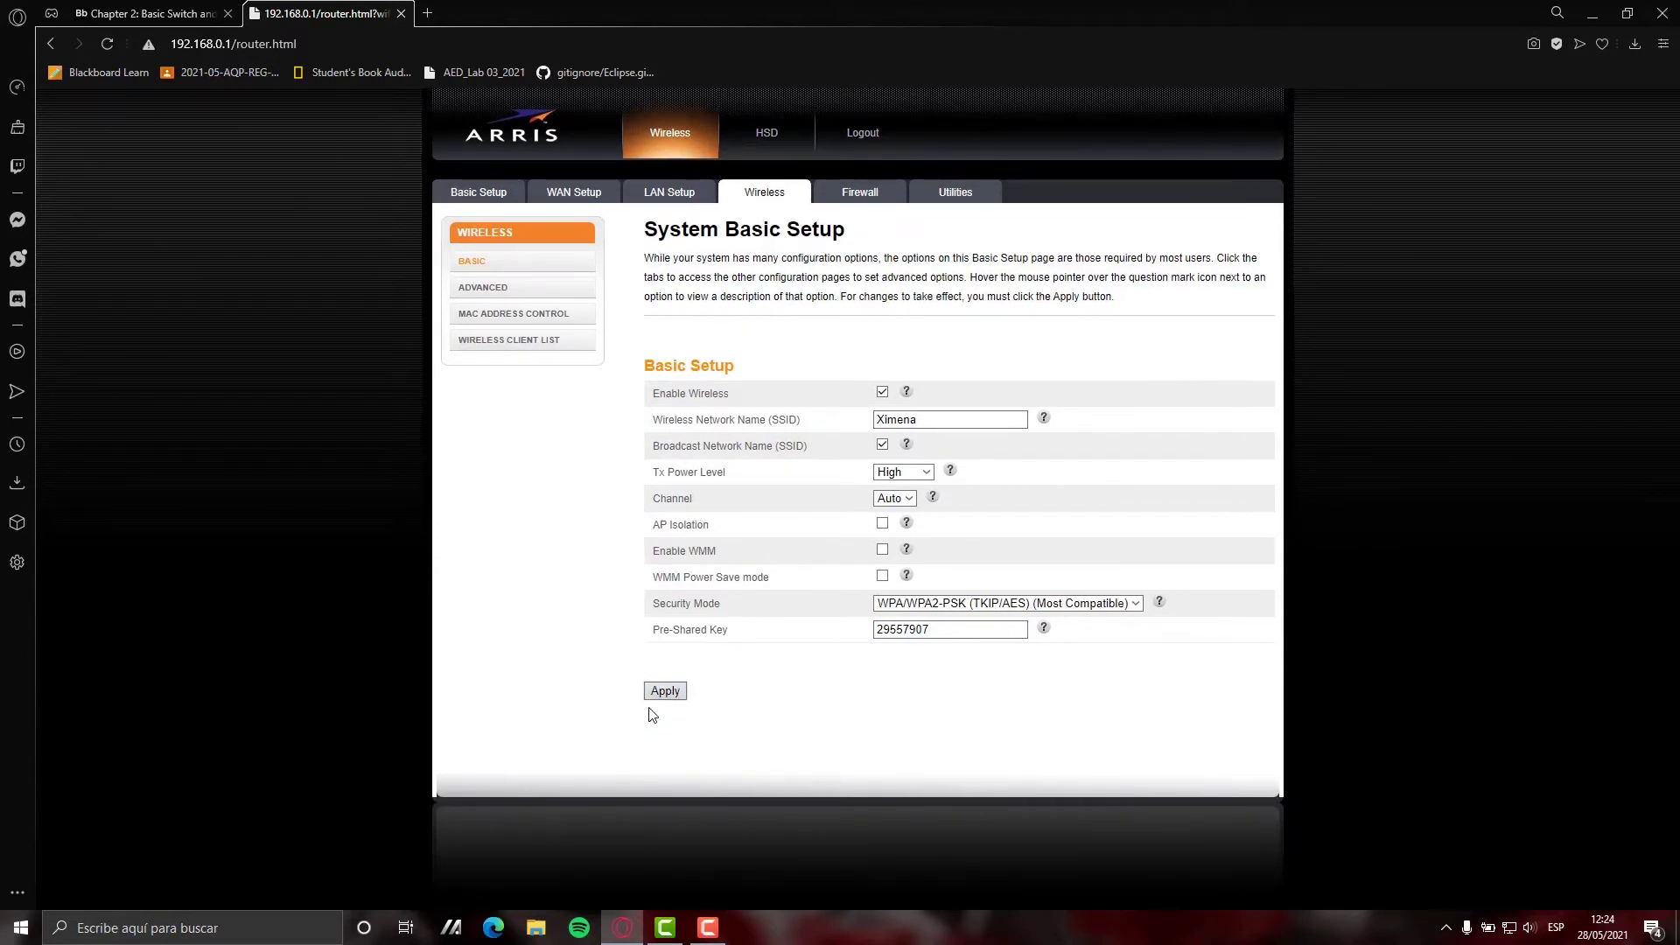
pyautogui.click(670, 690)
pyautogui.click(635, 194)
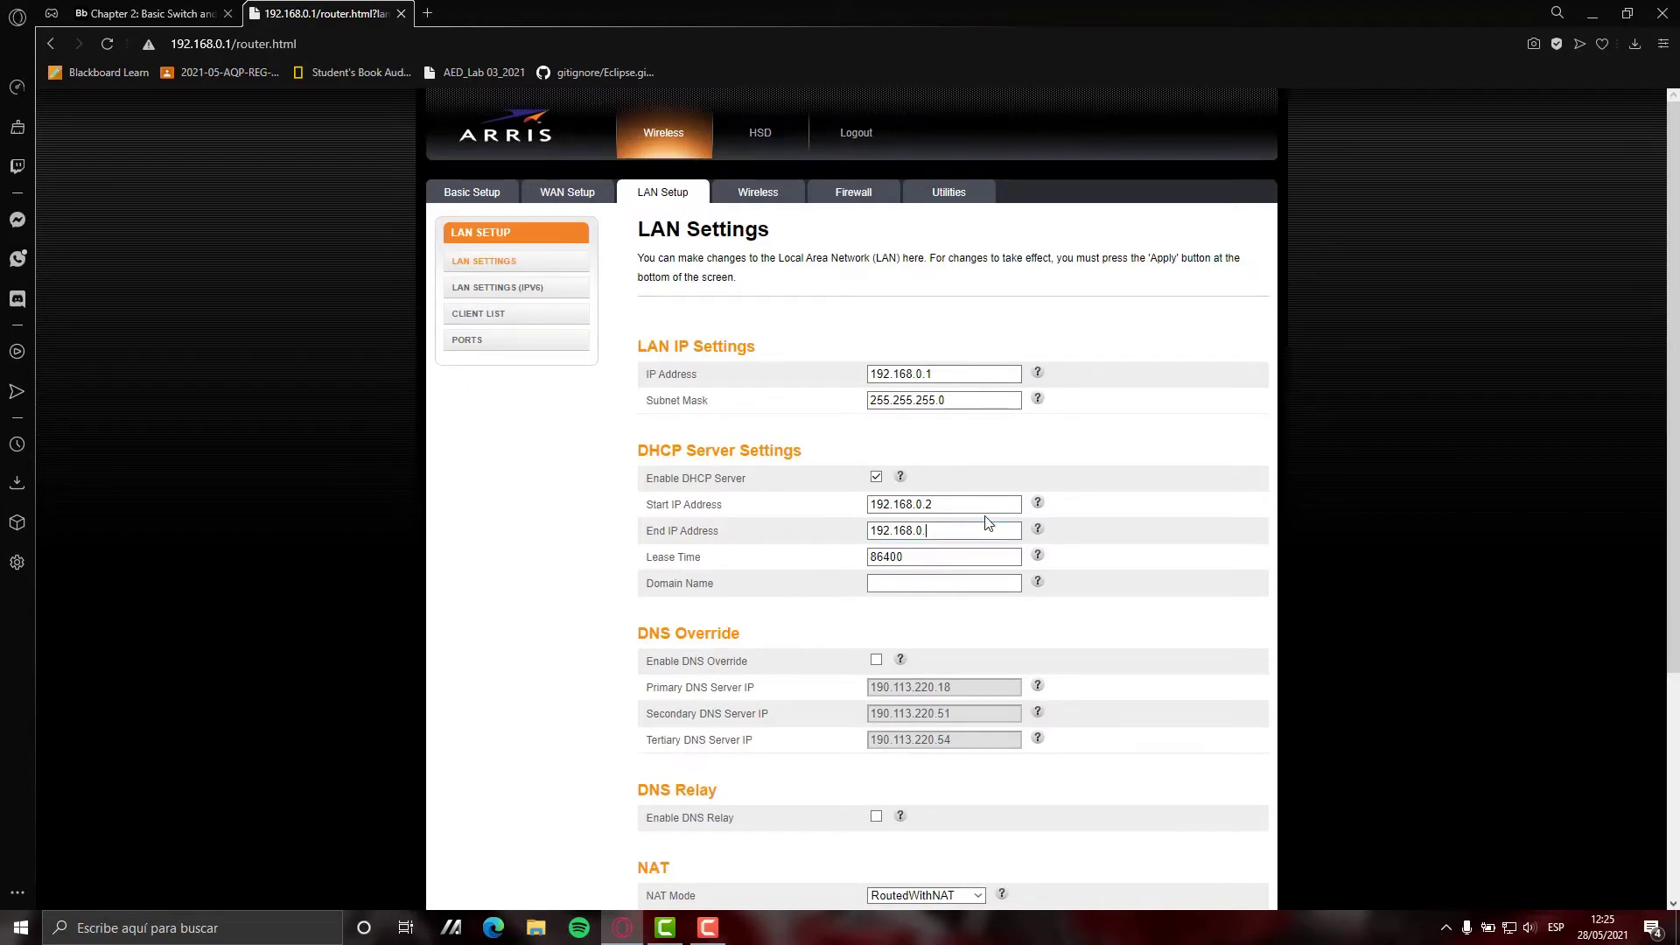
# Change the DHCP End IP Address from 192.168.0.30 to 192.168.0.20 and apply it.
pyautogui.write('20')
pyautogui.moveTo(643, 531); pyautogui.dragTo(810, 540)
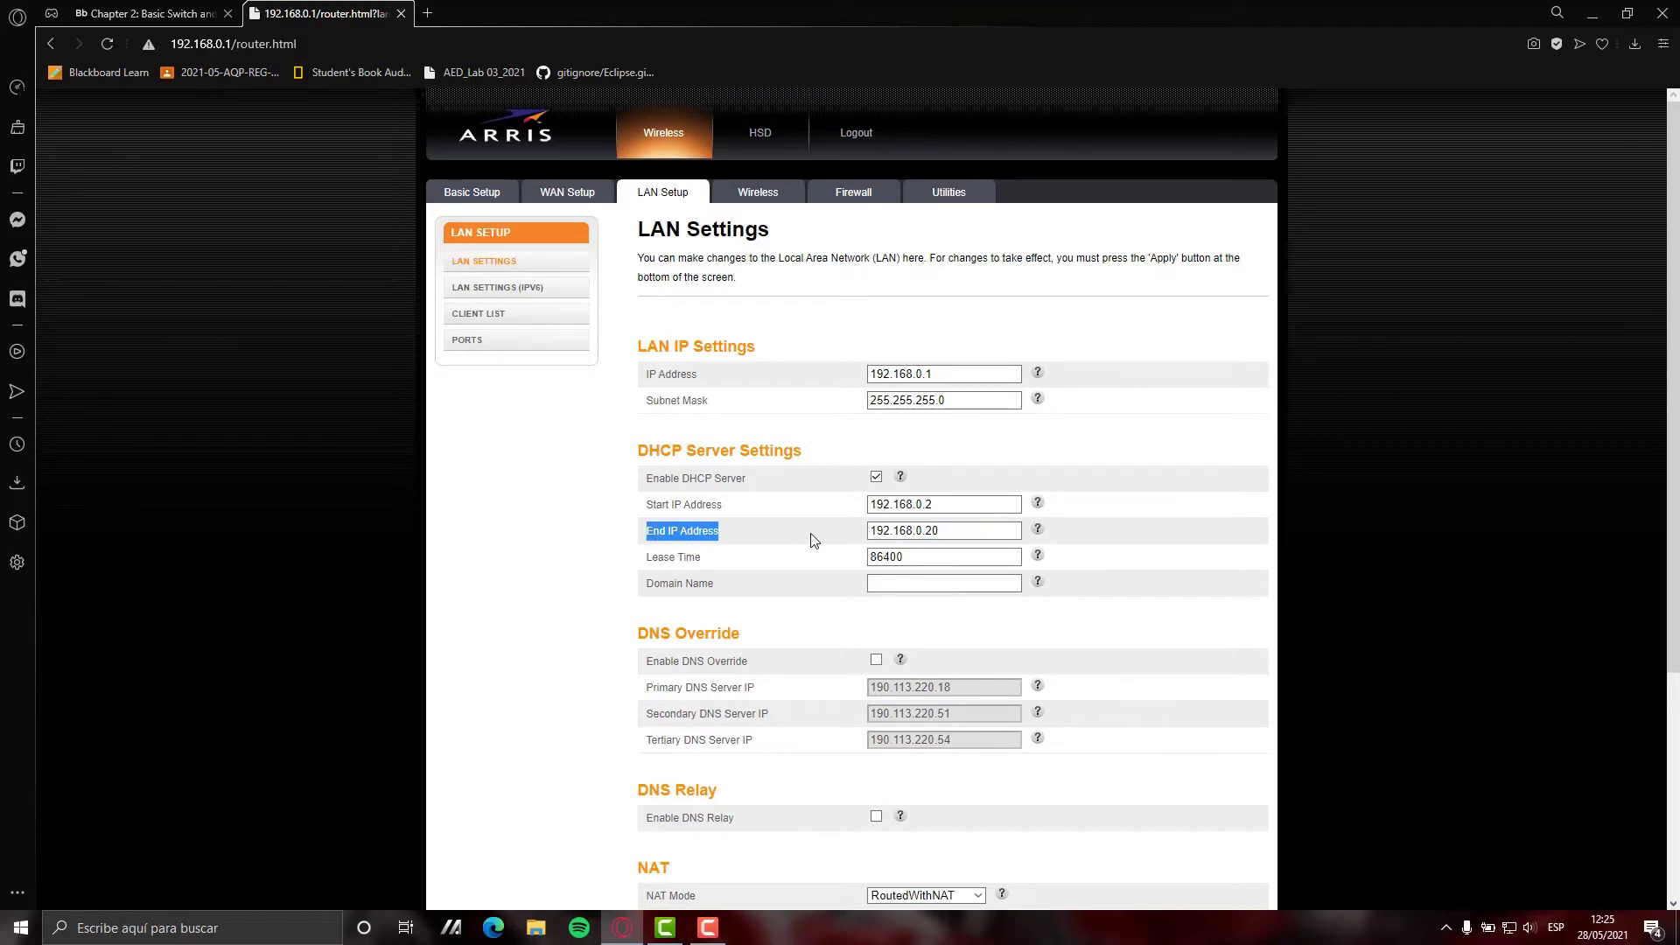
pyautogui.click(758, 540)
pyautogui.scroll(-1, 953, 505)
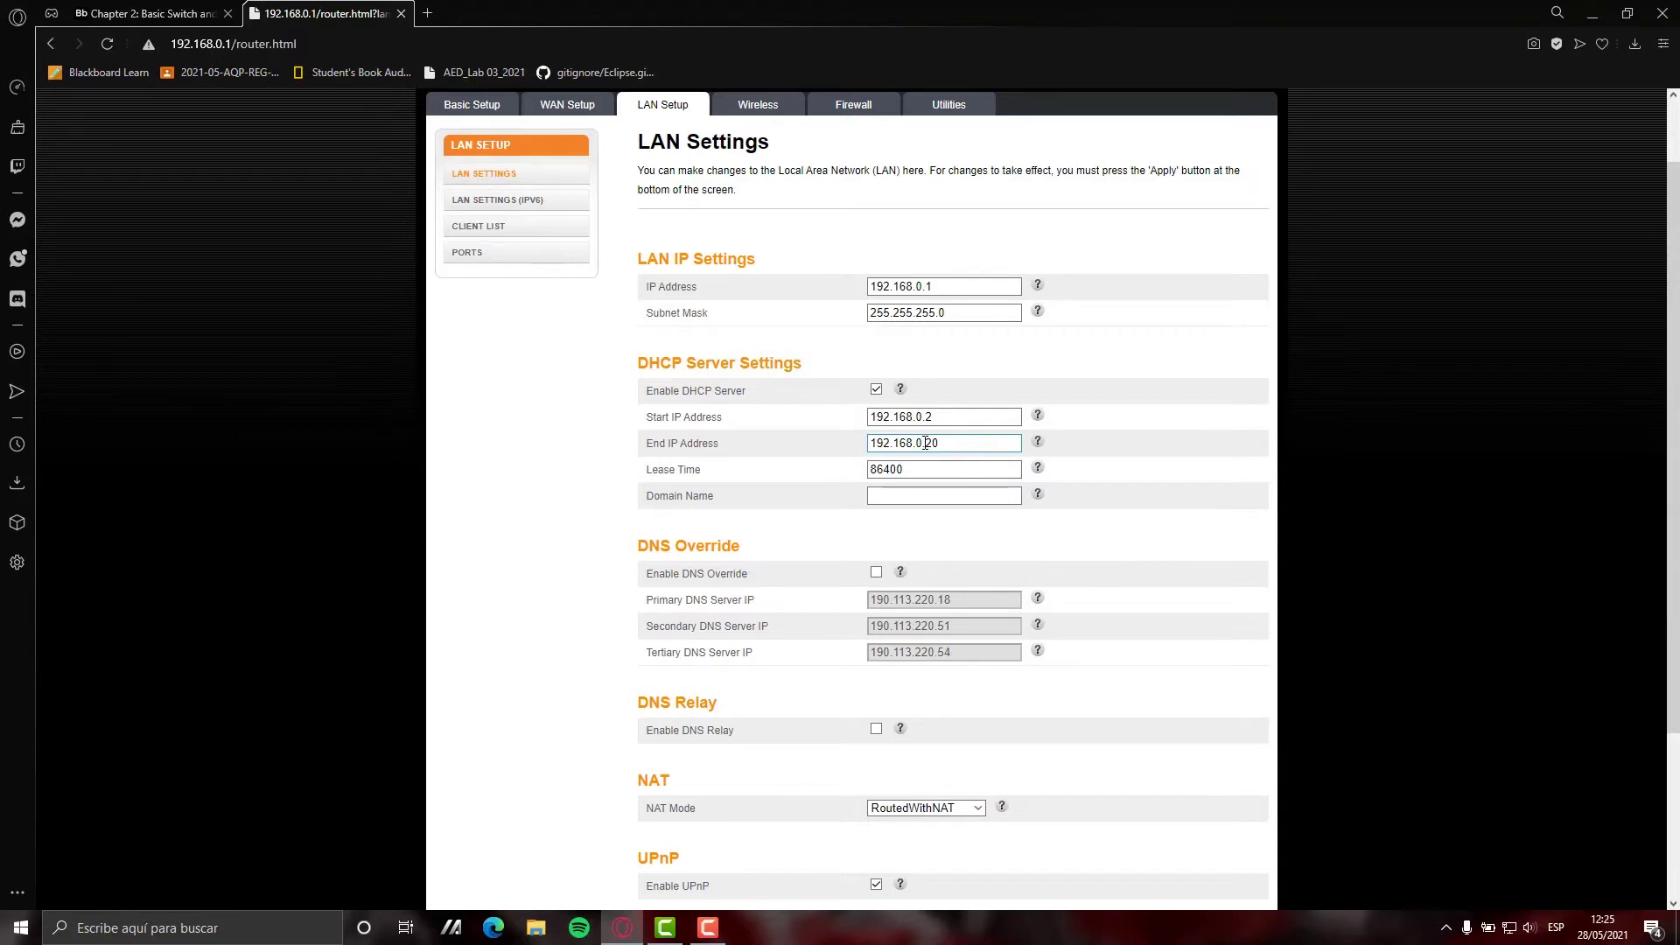
pyautogui.scroll(-2, 922, 481)
pyautogui.click(672, 770)
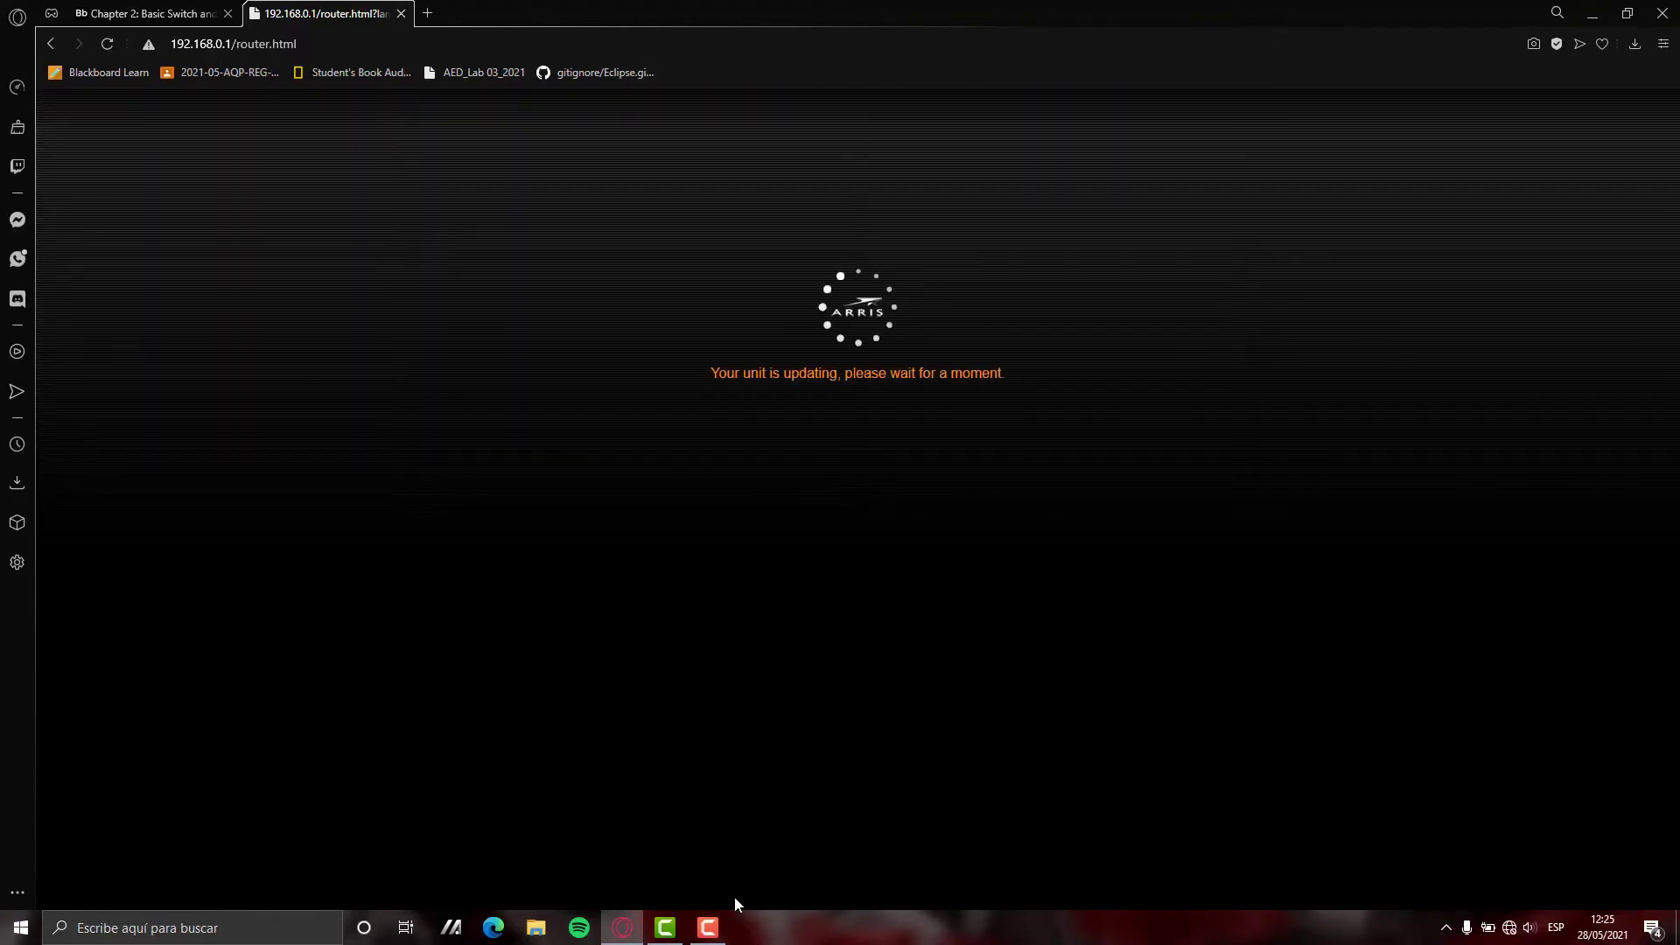
pyautogui.click(707, 928)
pyautogui.click(1638, 848)
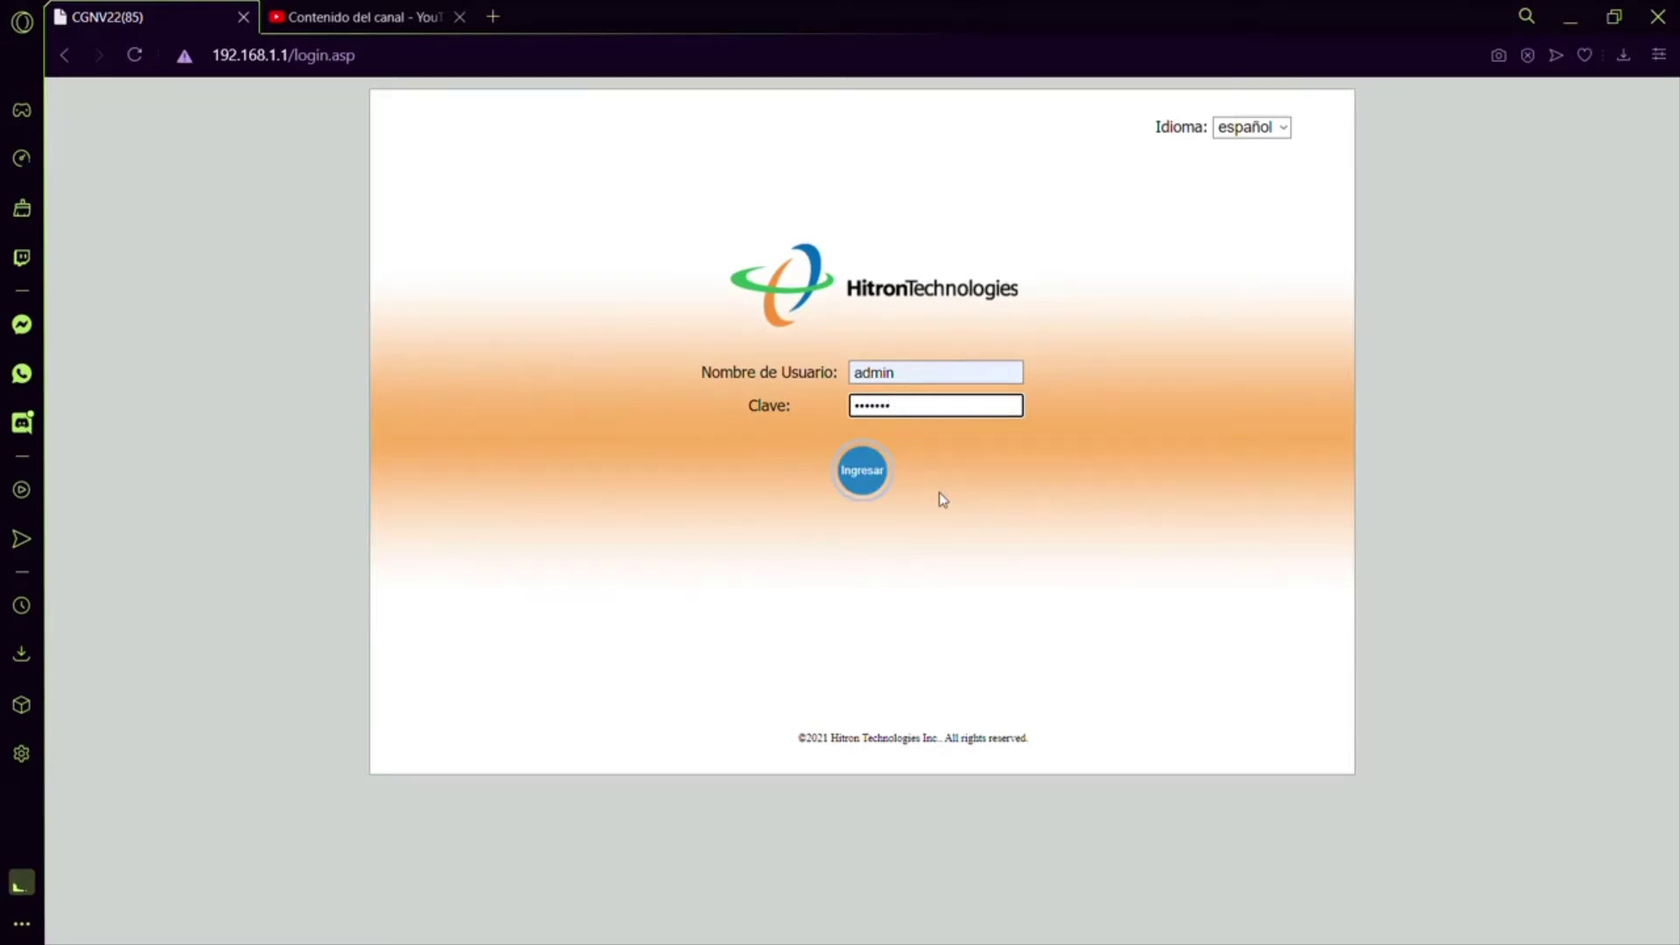
# Log in to the Hitron admin and open the Red Inalámbrica basic Wi-Fi page.
pyautogui.click(880, 479)
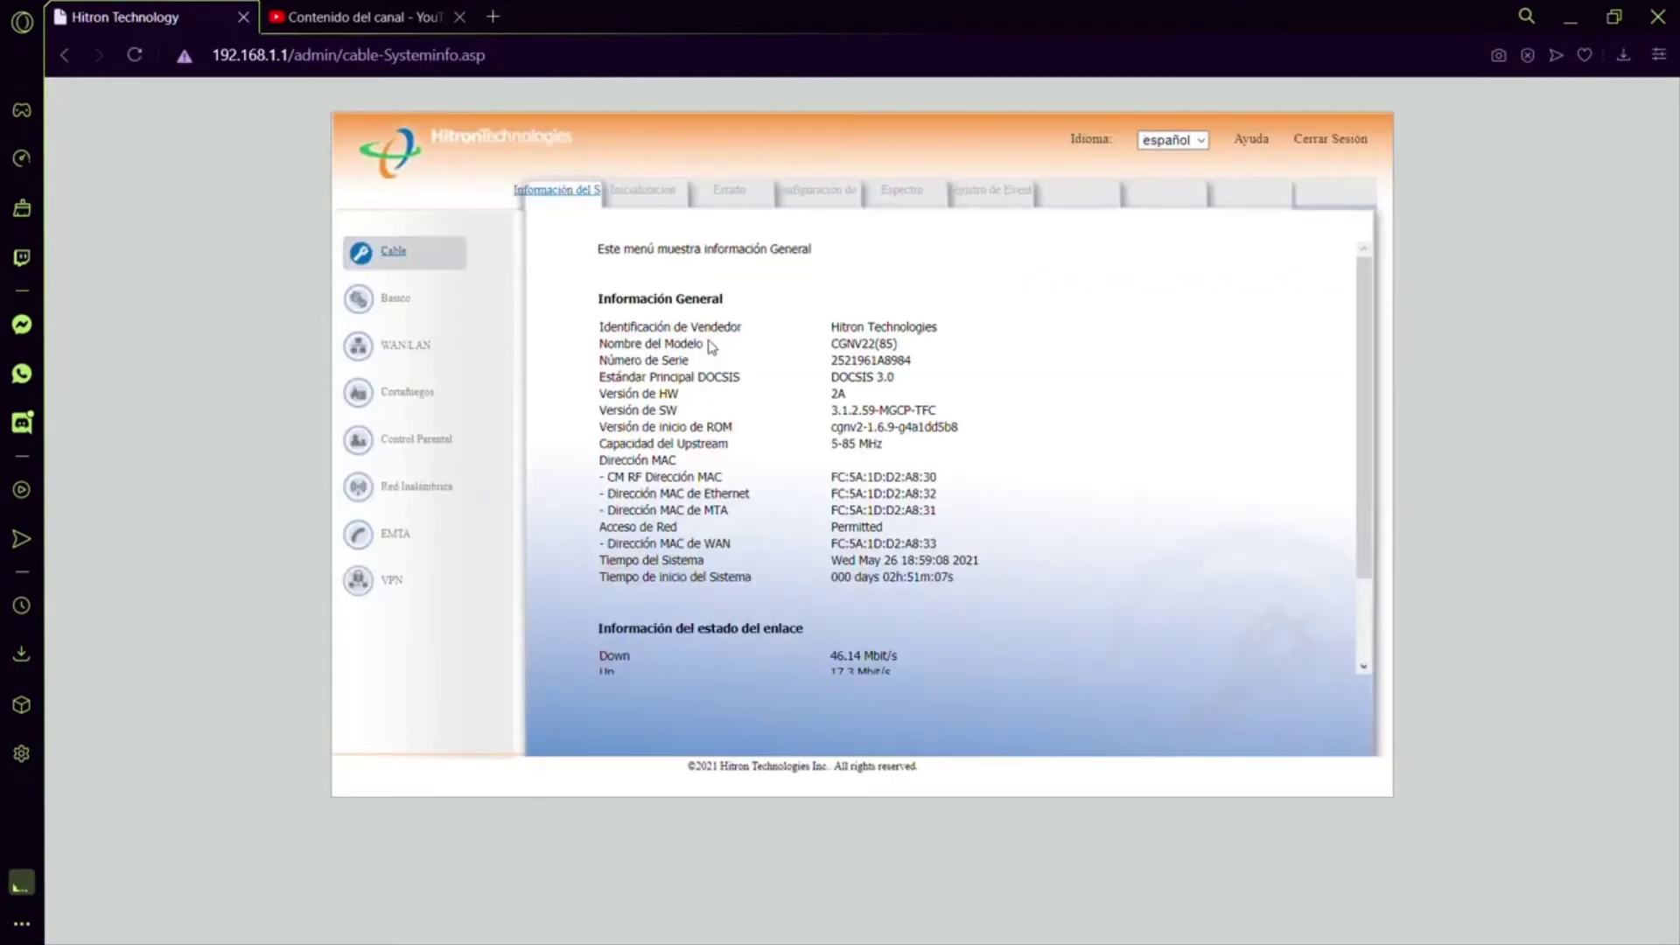
pyautogui.click(408, 488)
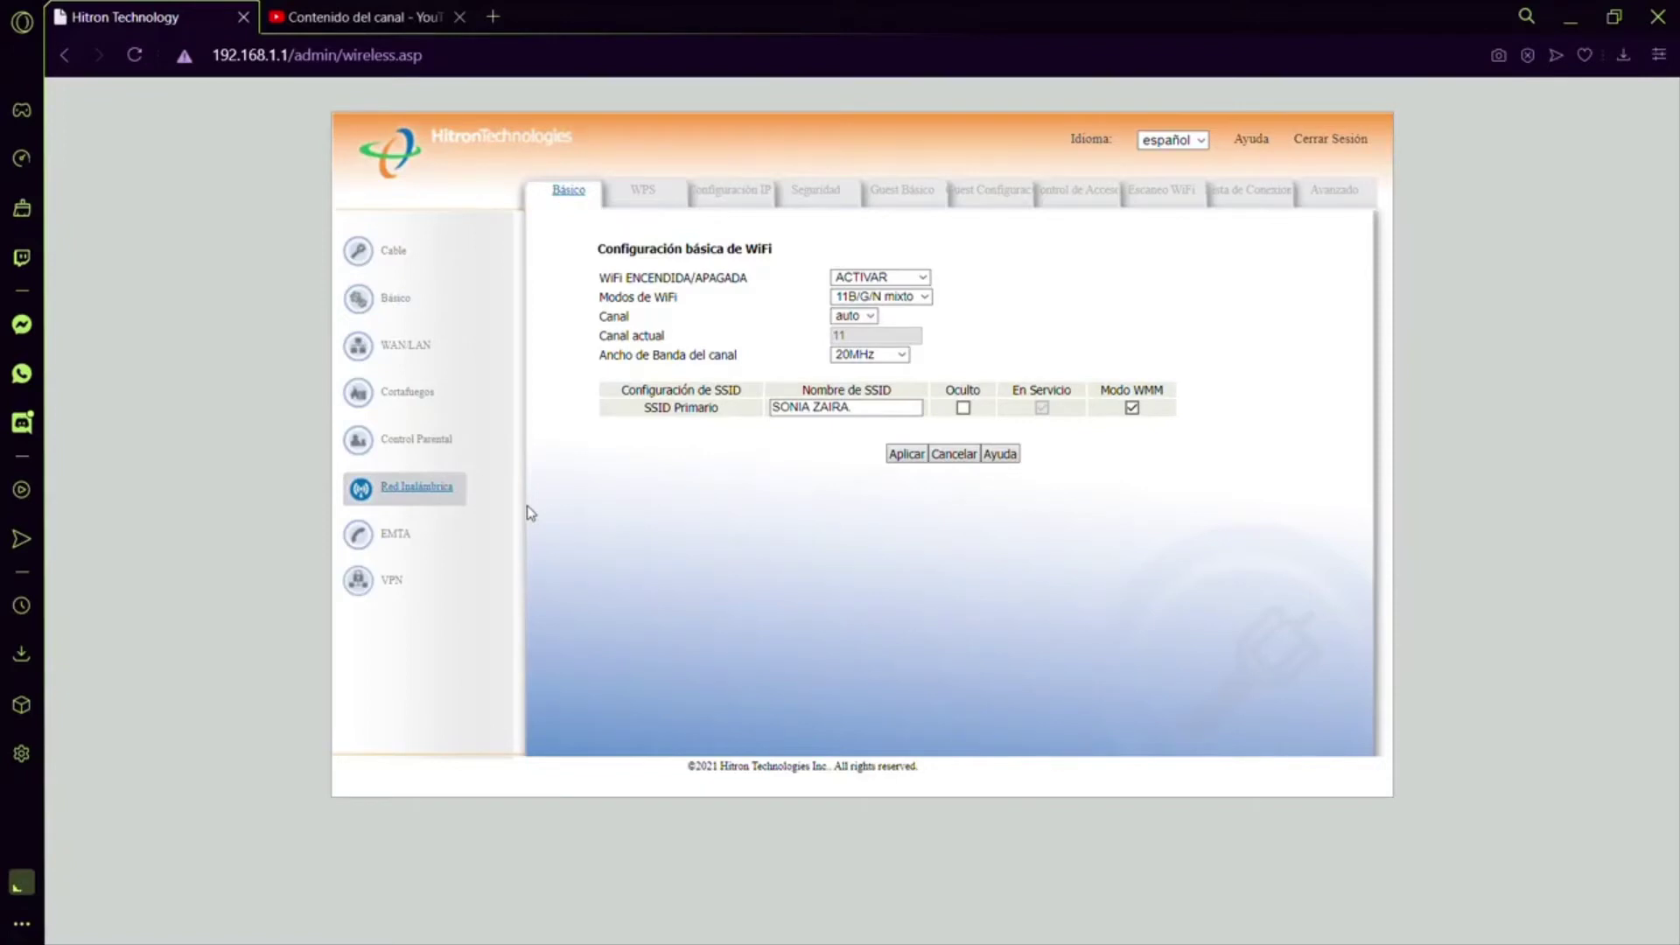
# Replace the SSID Primario name with the new owner's full name and apply it.
pyautogui.click(876, 411)
pyautogui.press('BackSpace')
pyautogui.press('BackSpace')
pyautogui.press('BackSpace')
pyautogui.press('BackSpace')
pyautogui.press('BackSpace')
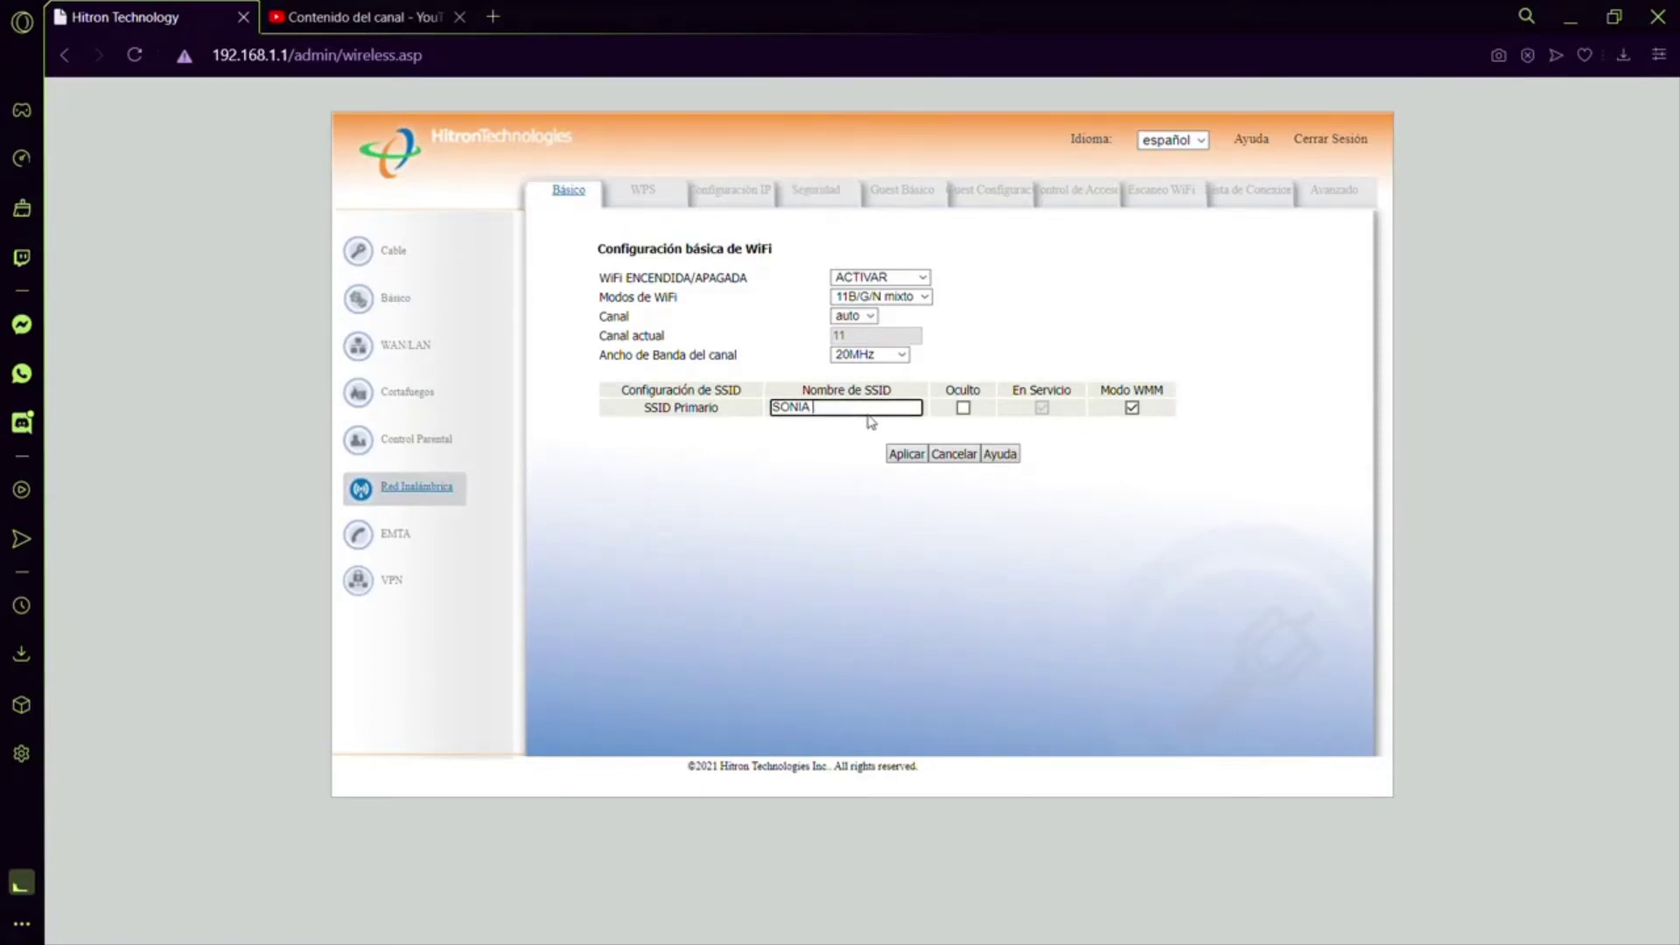
pyautogui.press('BackSpace')
pyautogui.press('BackSpace')
pyautogui.press('BackSpace')
pyautogui.write('Jorge')
pyautogui.click(840, 456)
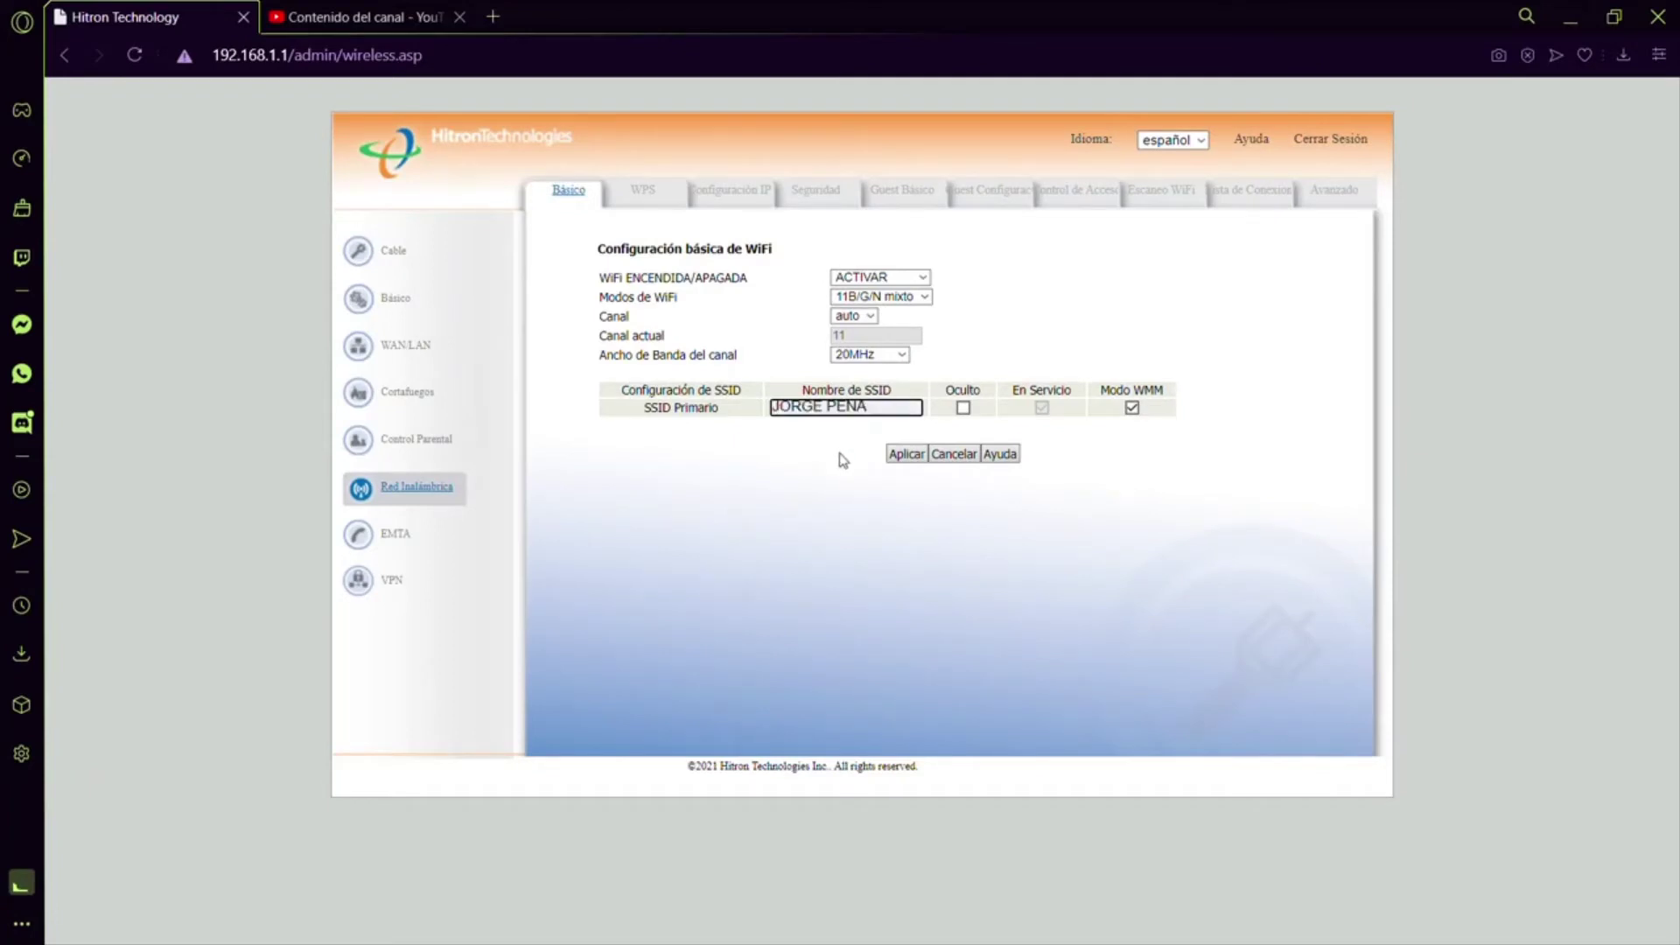
pyautogui.click(907, 453)
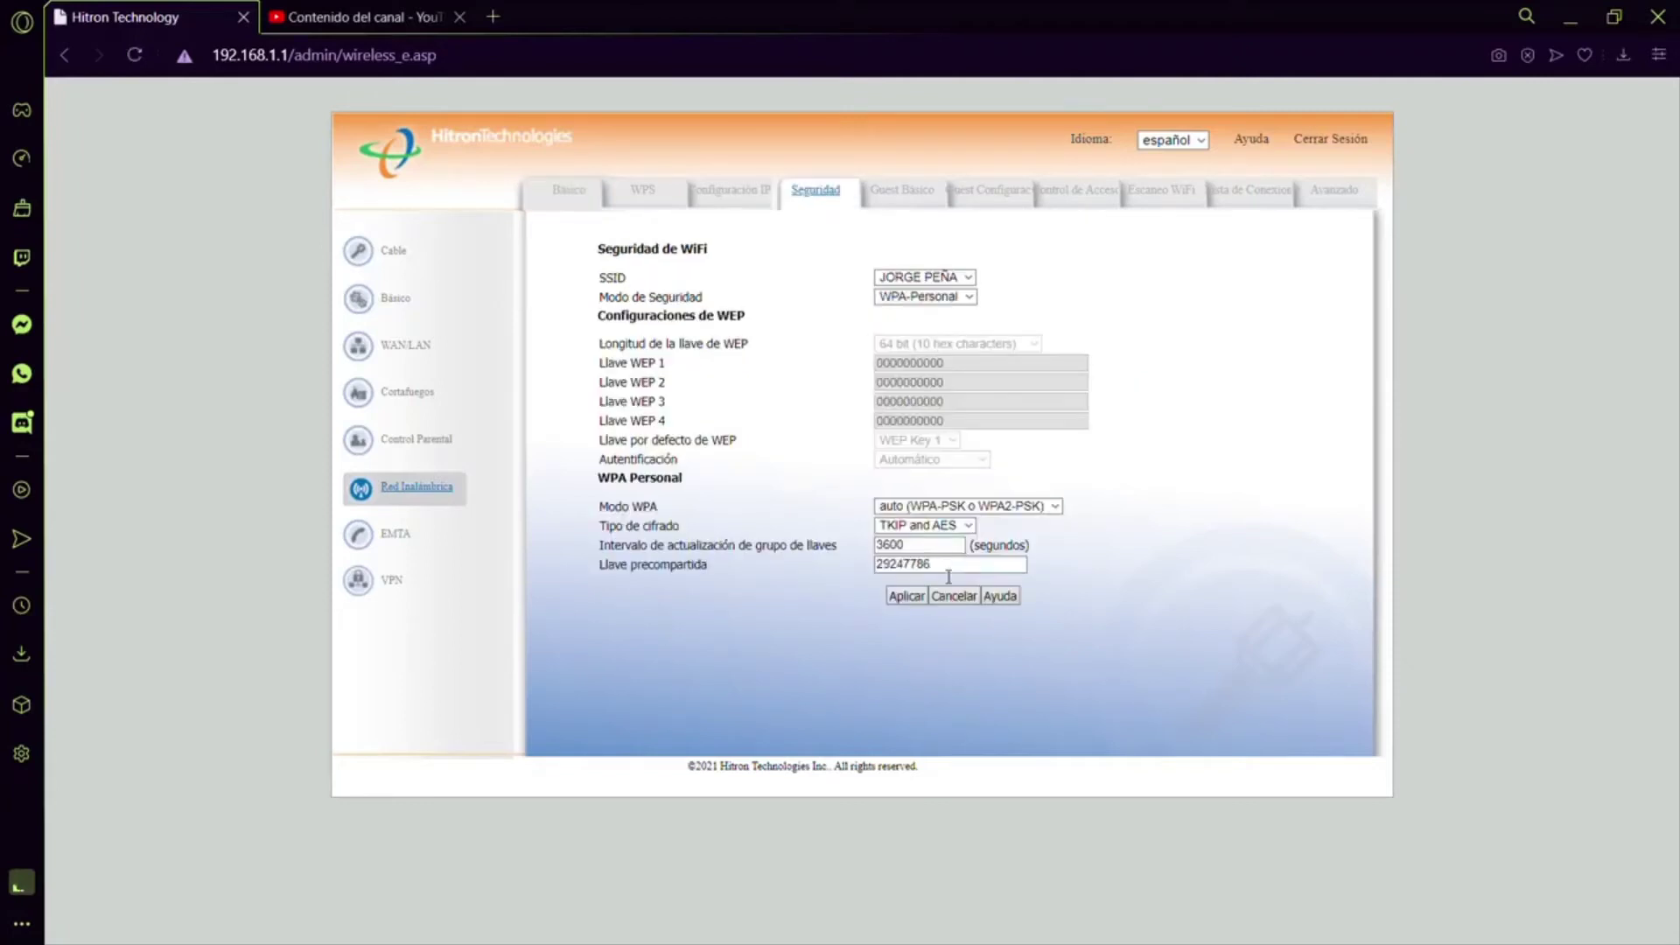
# Set a new 10-digit numeric Llave precompartida and confirm it past the legacy-mode warning.
pyautogui.click(948, 570)
pyautogui.press('BackSpace')
pyautogui.press('BackSpace')
pyautogui.press('BackSpace')
pyautogui.press('BackSpace')
pyautogui.press('BackSpace')
pyautogui.press('BackSpace')
pyautogui.press('BackSpace')
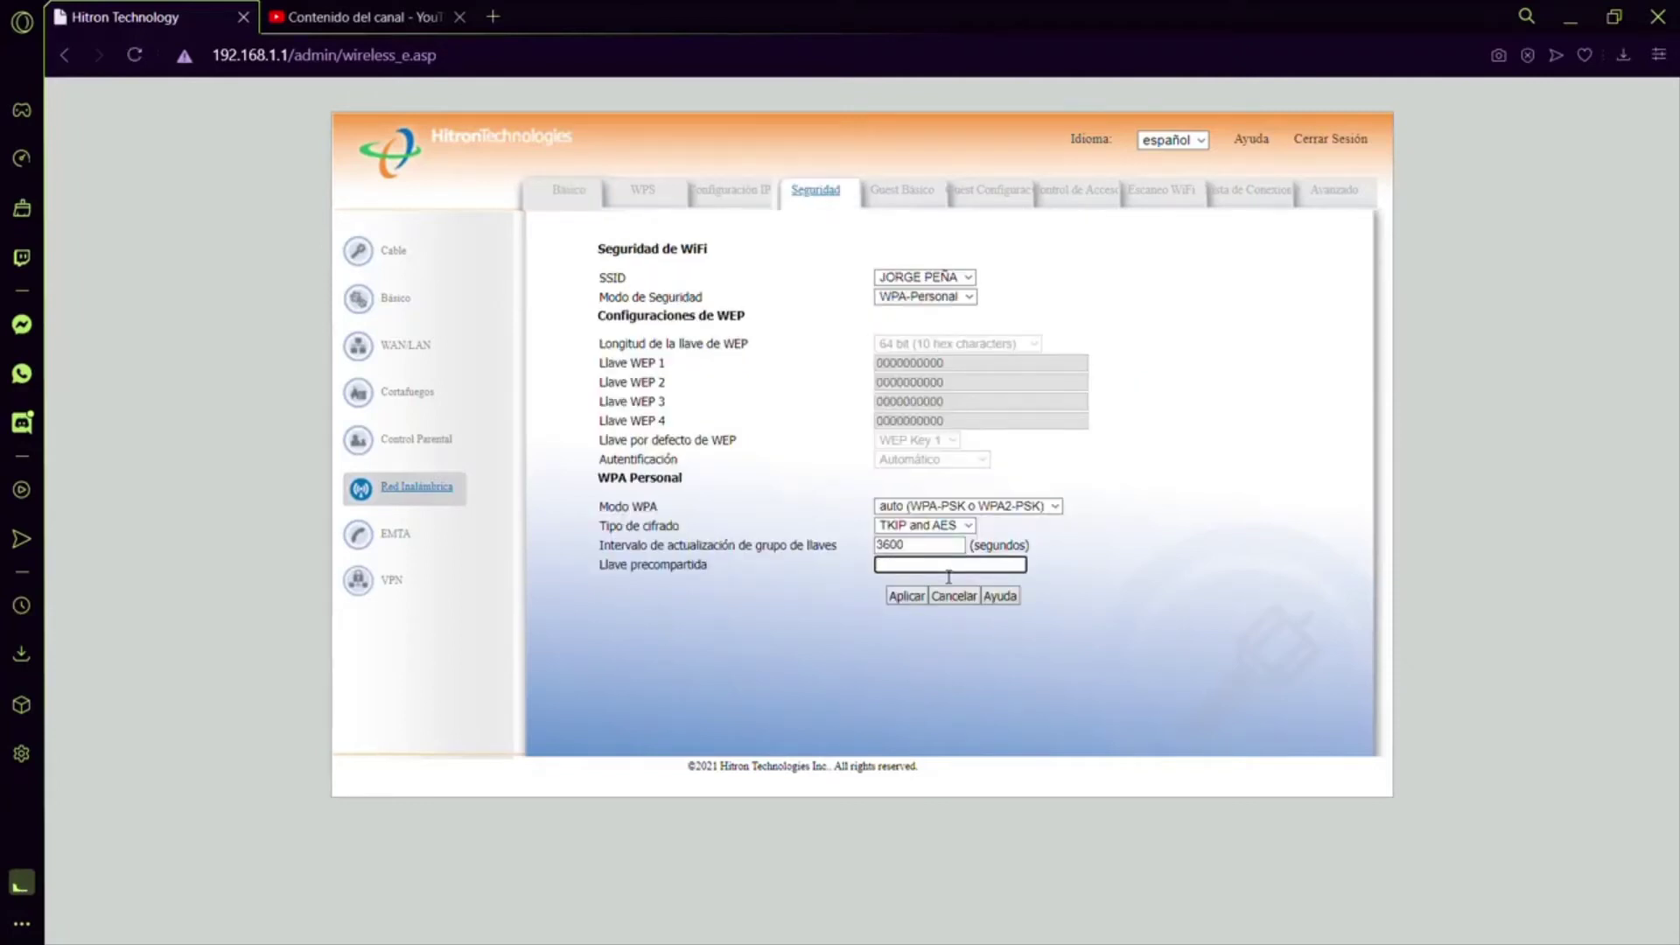
pyautogui.click(907, 596)
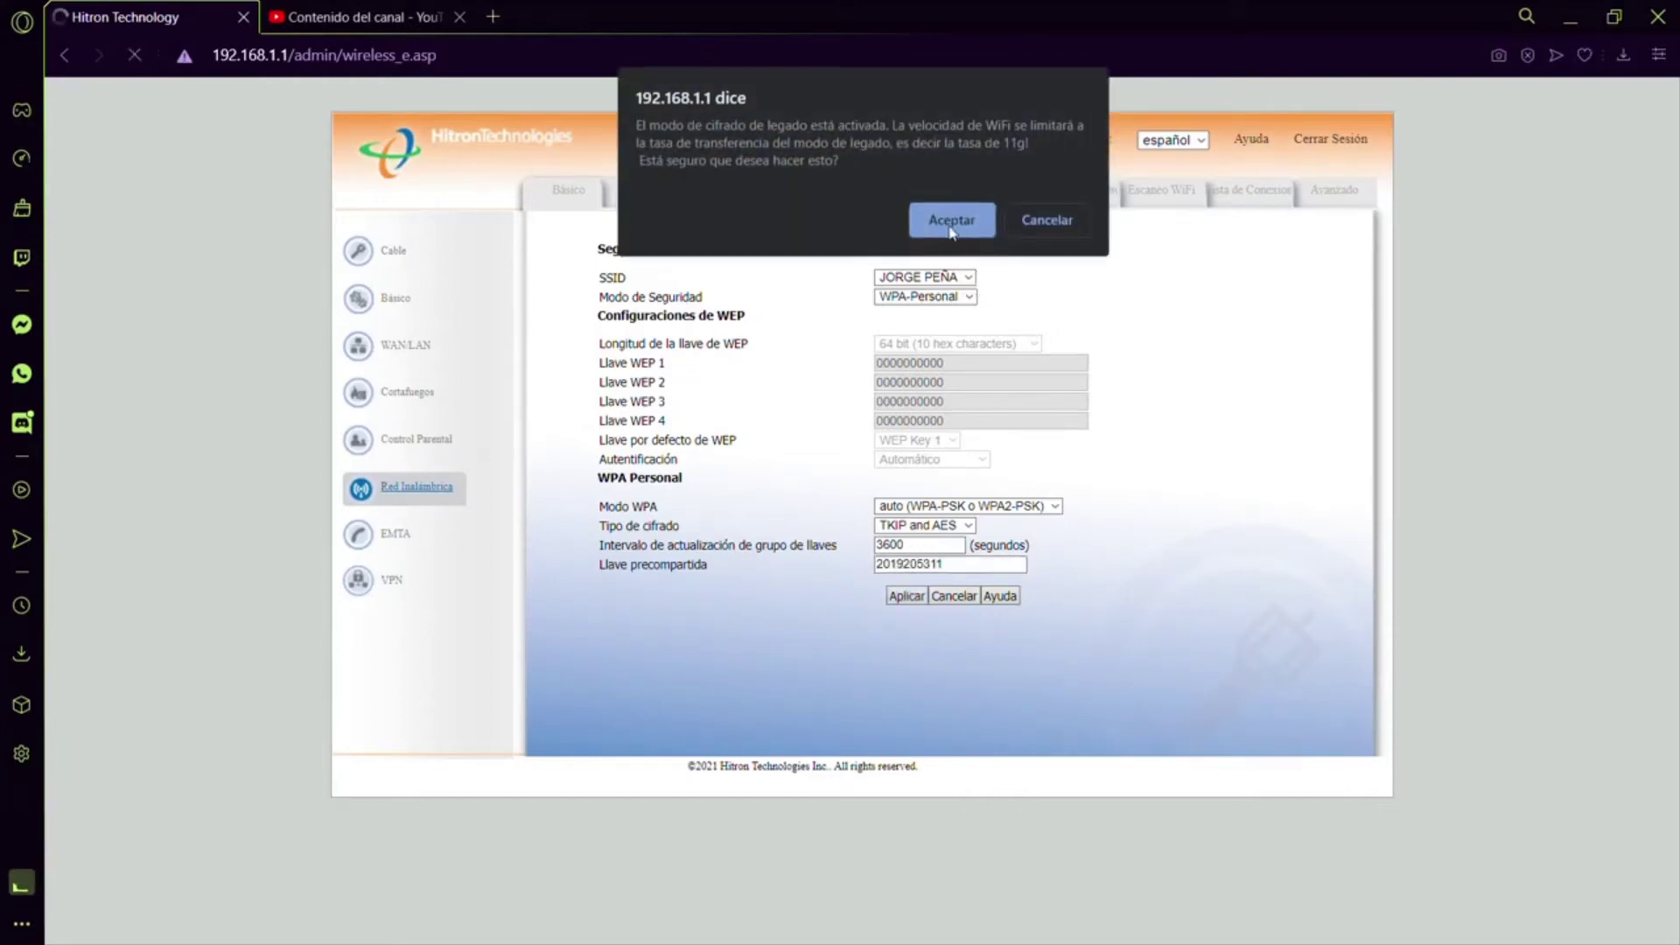
pyautogui.click(951, 229)
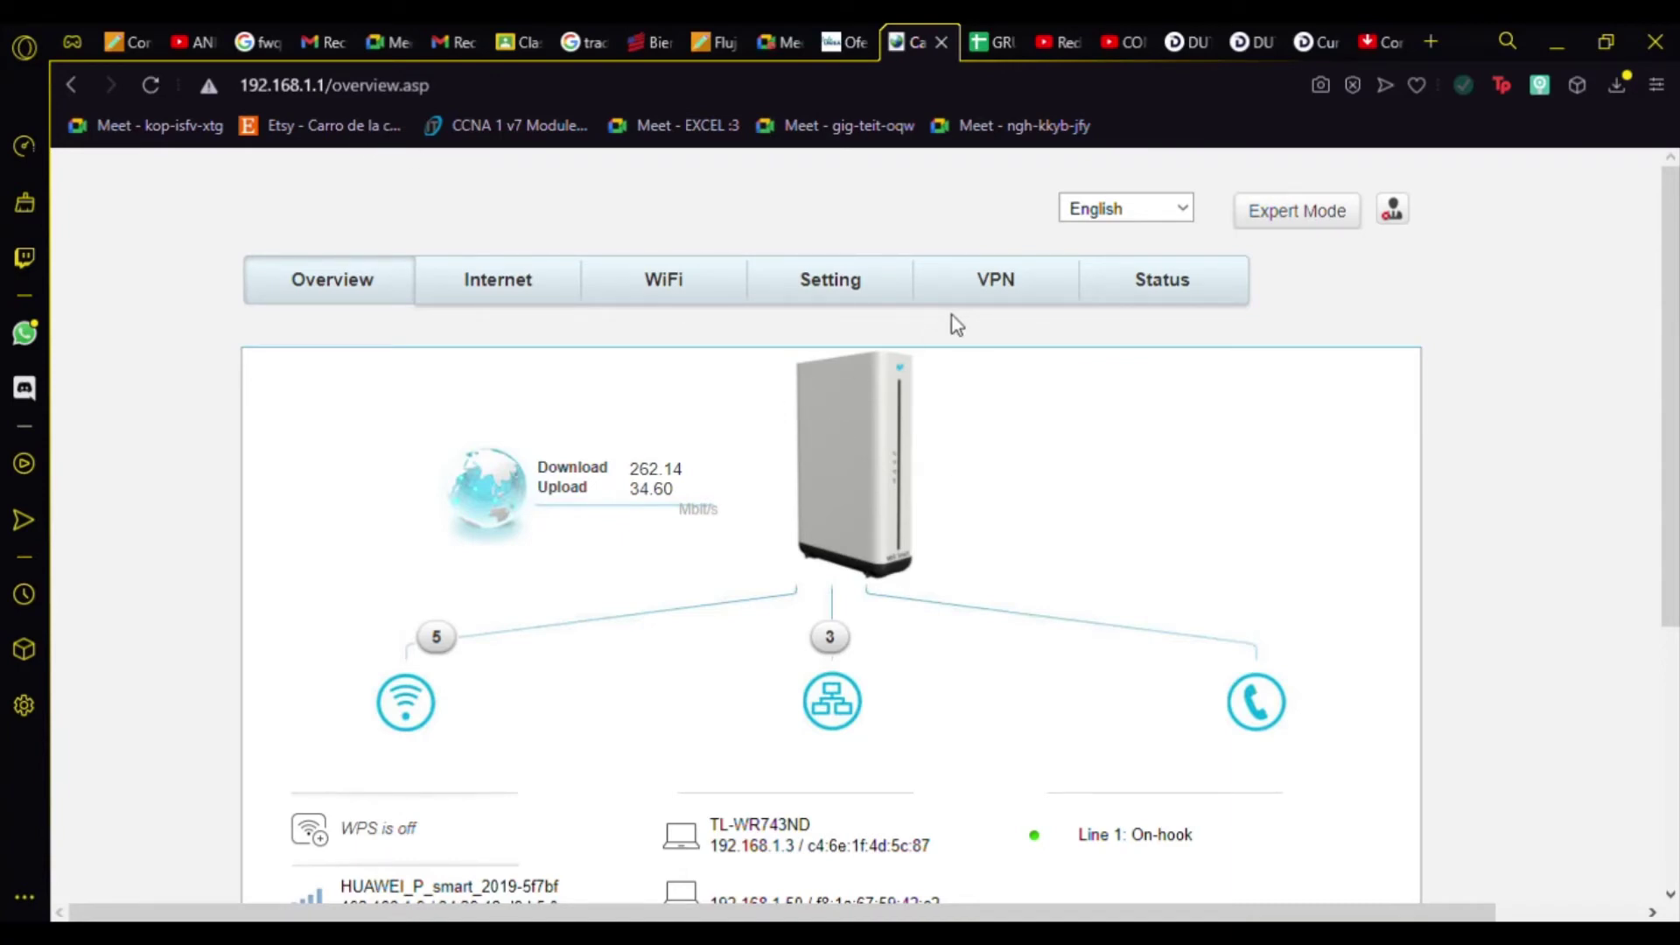
pyautogui.scroll(-5, 720, 461)
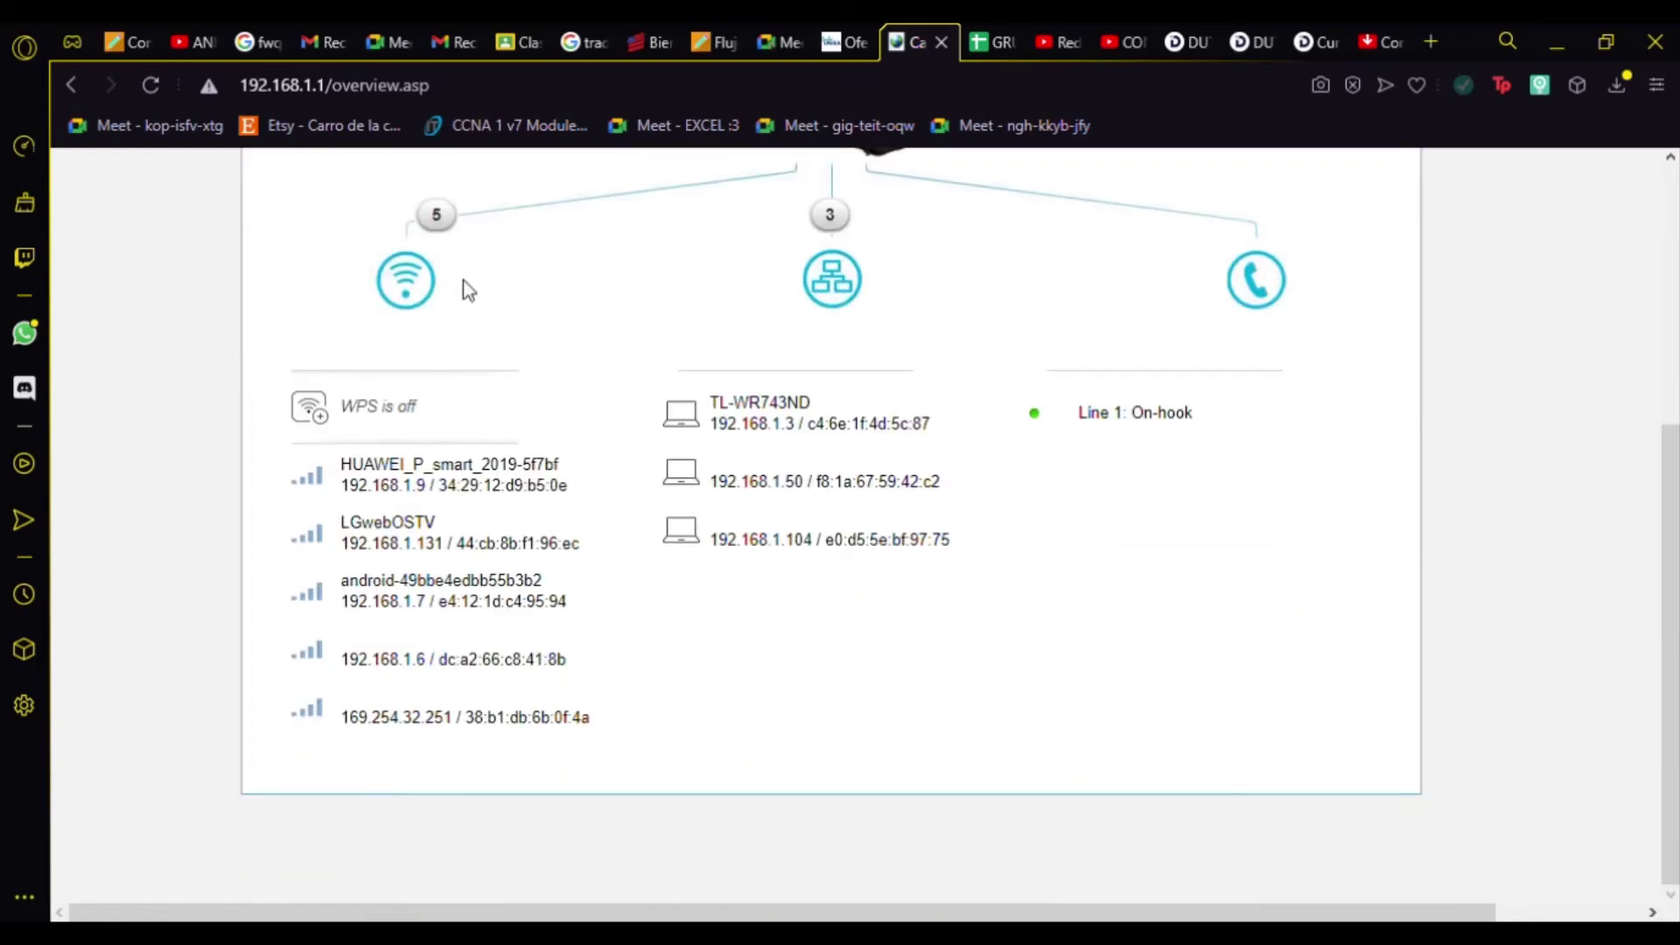
pyautogui.scroll(5, 702, 568)
pyautogui.scroll(-5, 843, 562)
pyautogui.scroll(4, 770, 438)
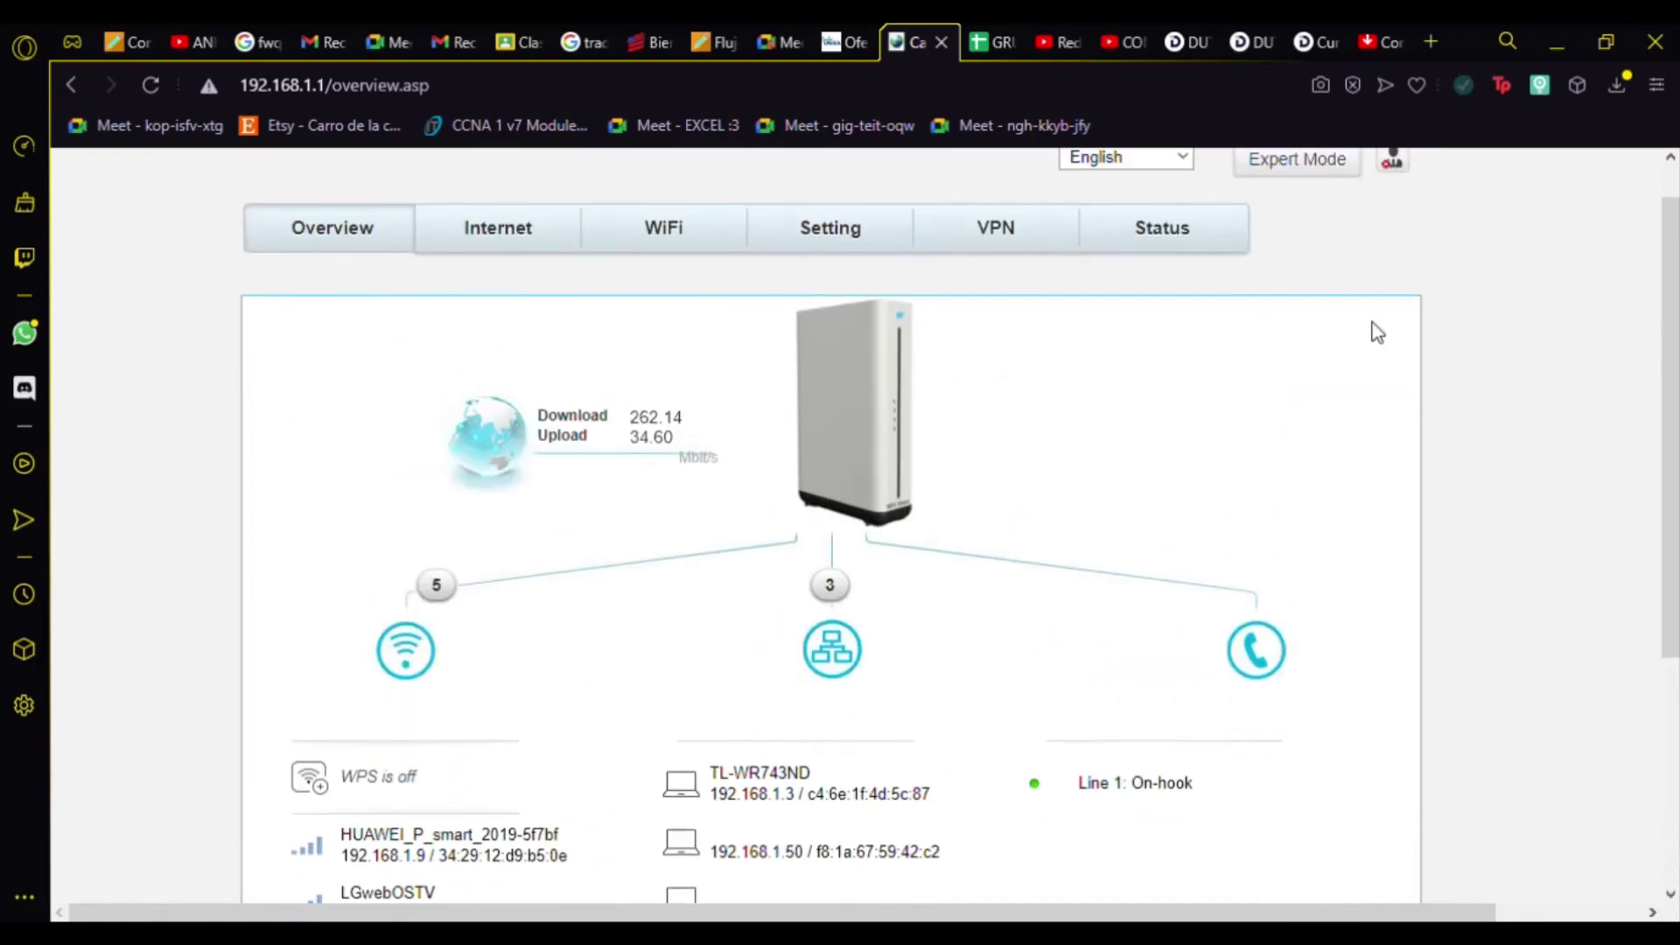
pyautogui.scroll(1, 1300, 323)
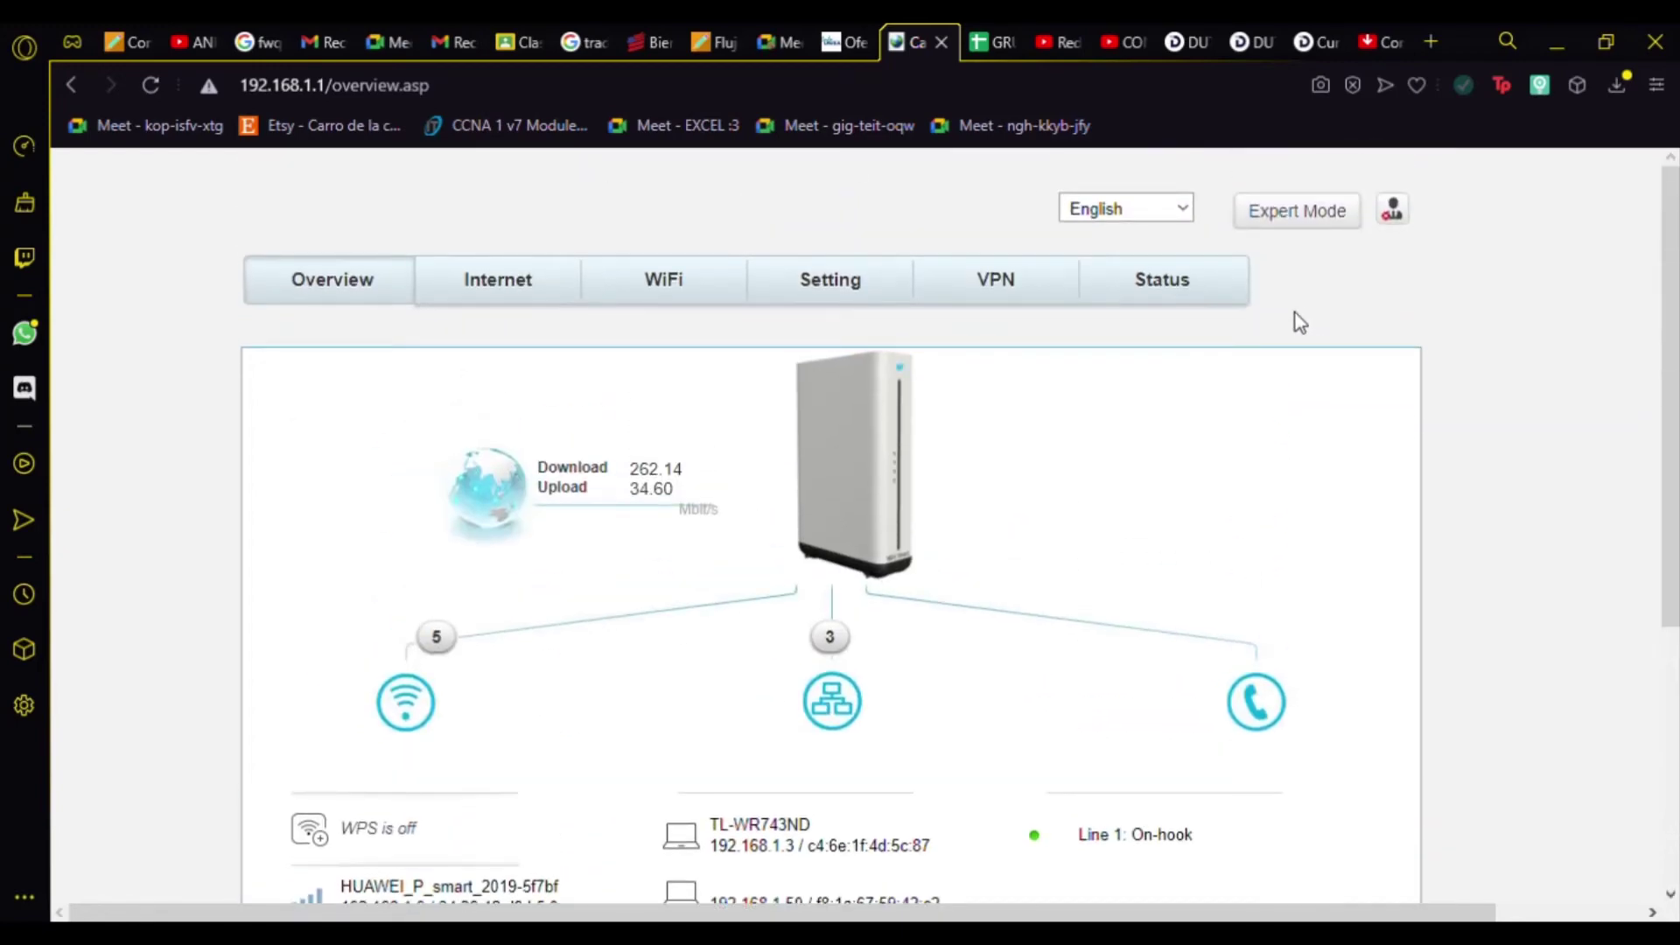
pyautogui.scroll(-5, 1282, 468)
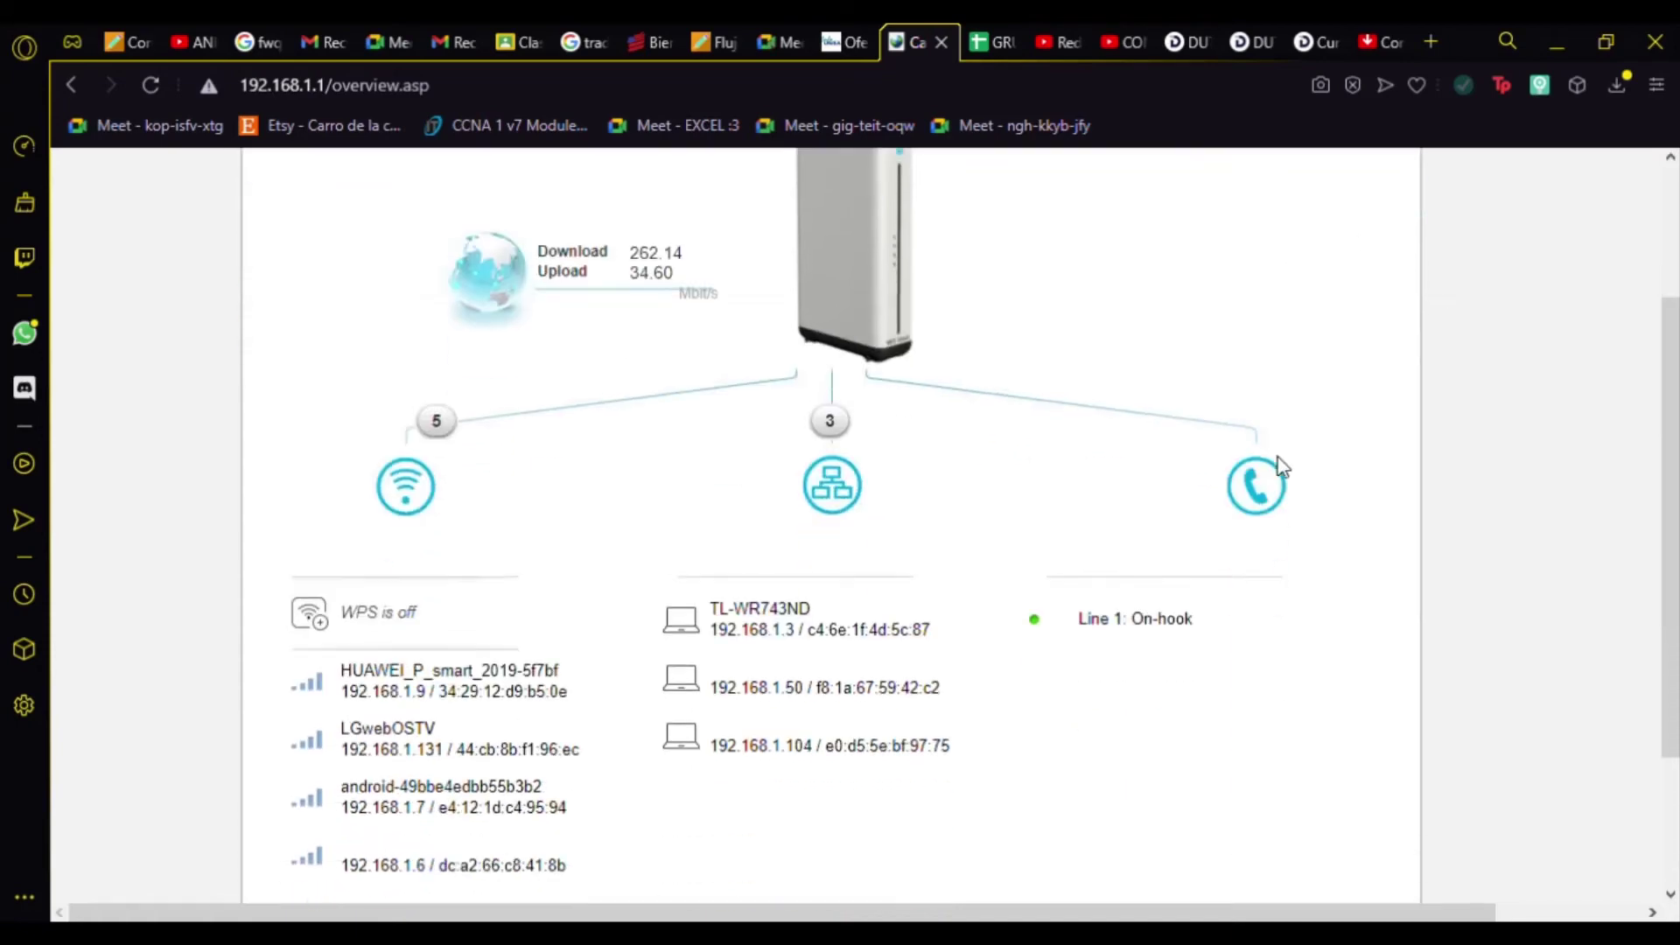
pyautogui.scroll(5, 1286, 469)
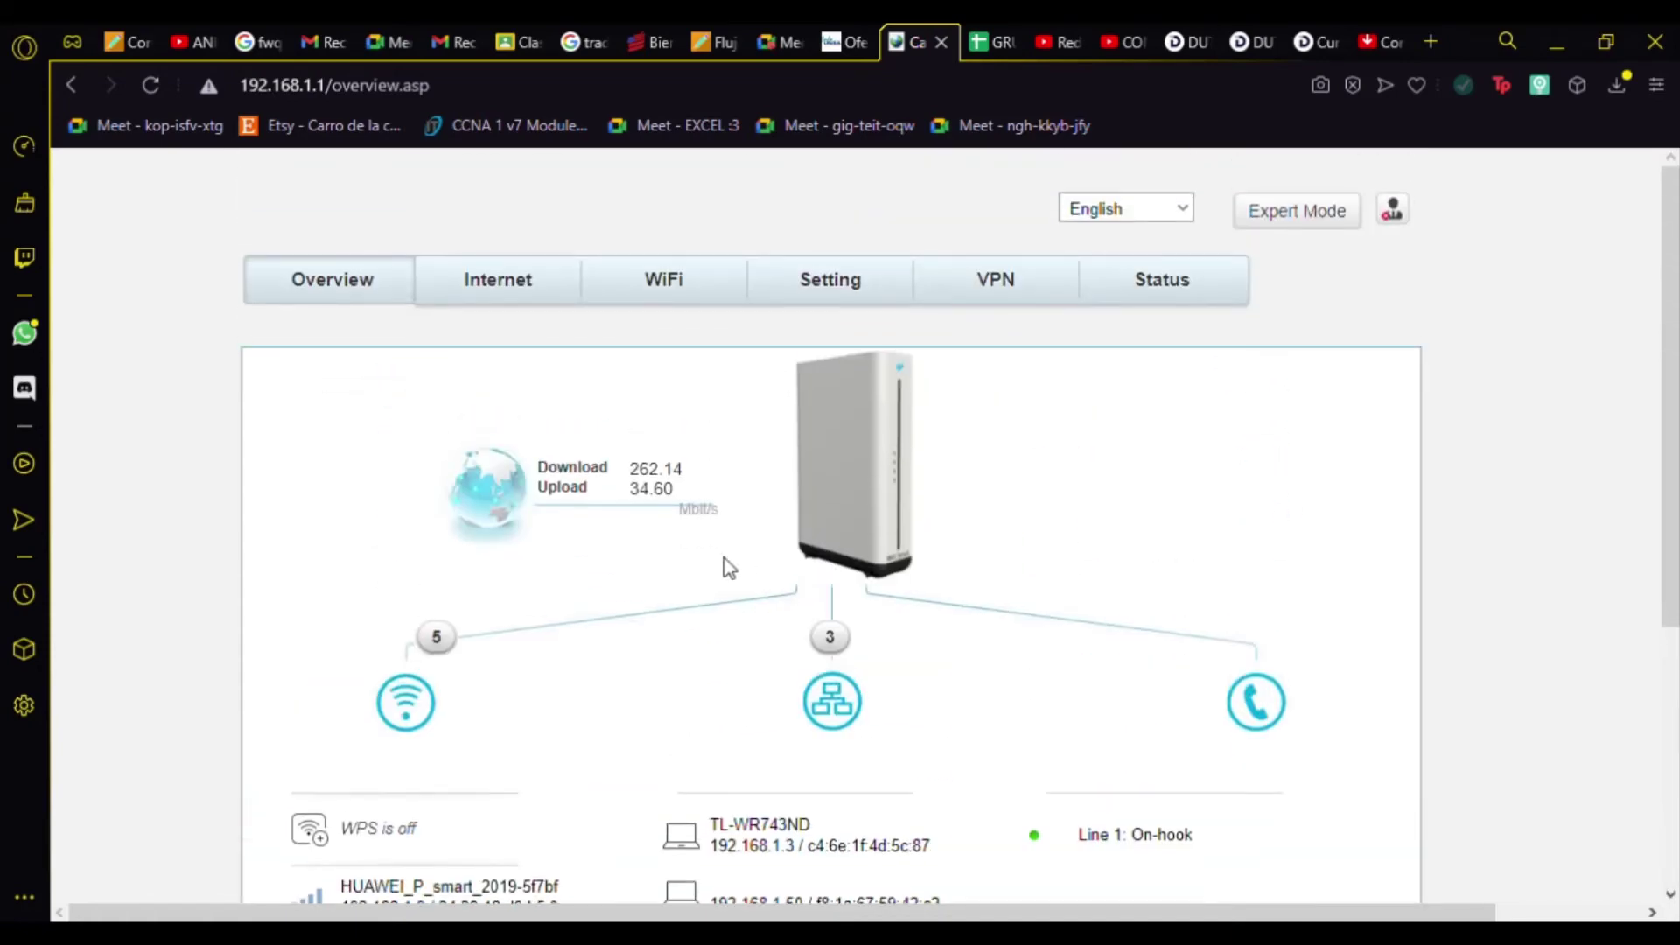
pyautogui.scroll(-3, 723, 566)
pyautogui.scroll(-2, 807, 567)
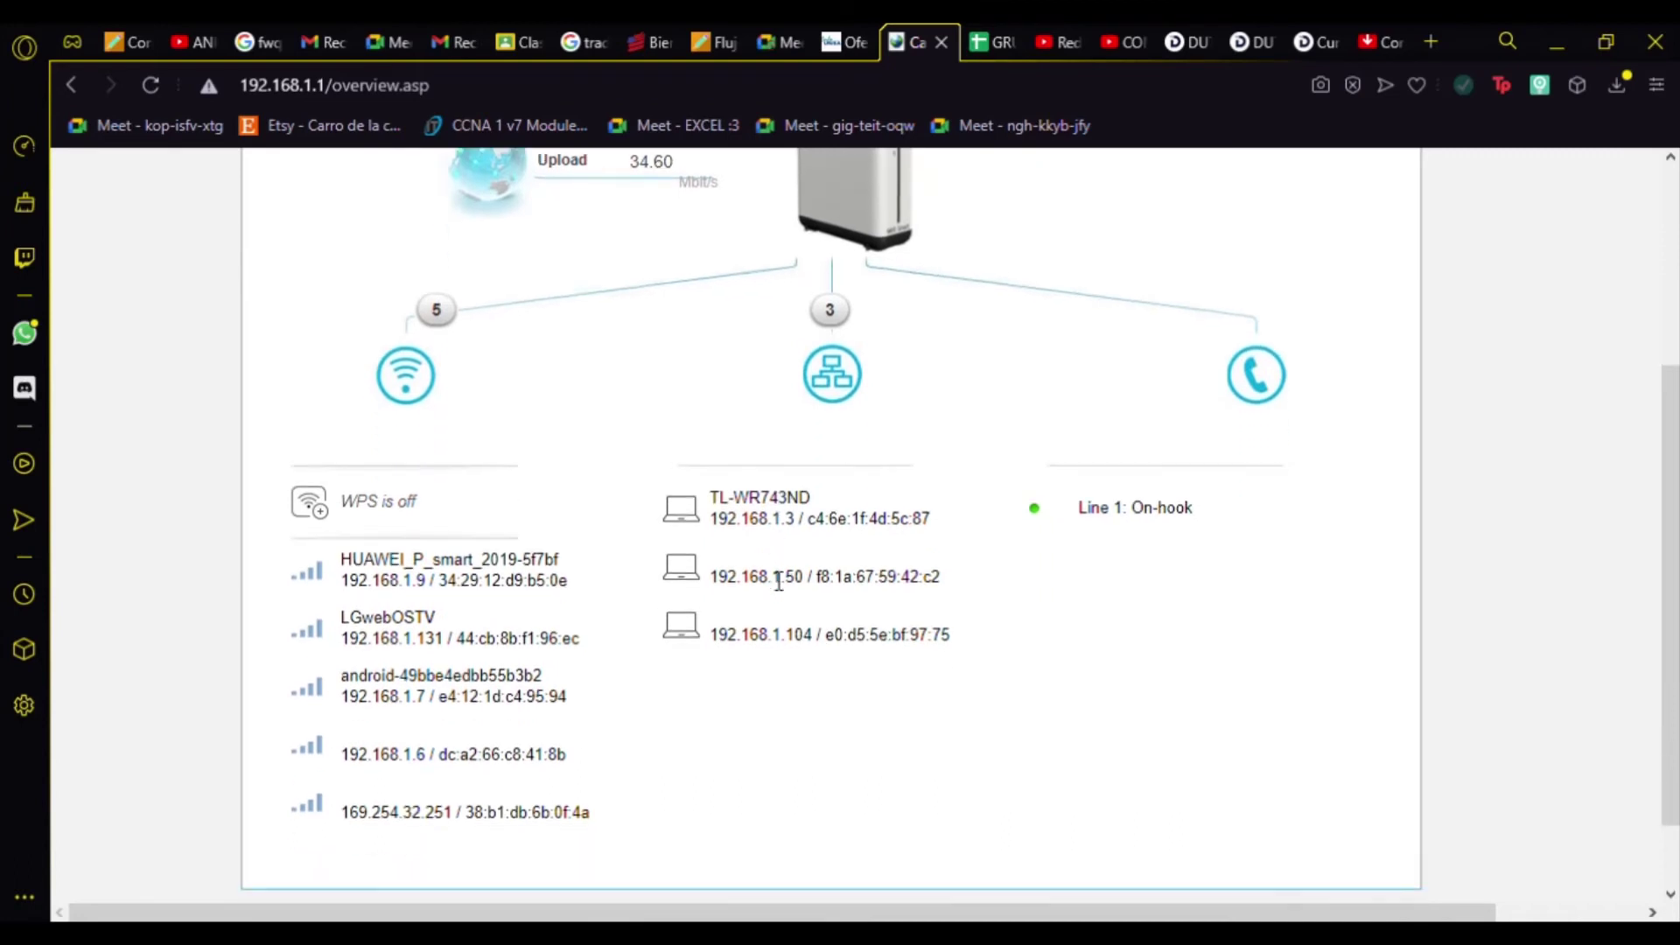
pyautogui.moveTo(360, 519); pyautogui.dragTo(442, 583)
pyautogui.click(601, 784)
pyautogui.click(348, 529)
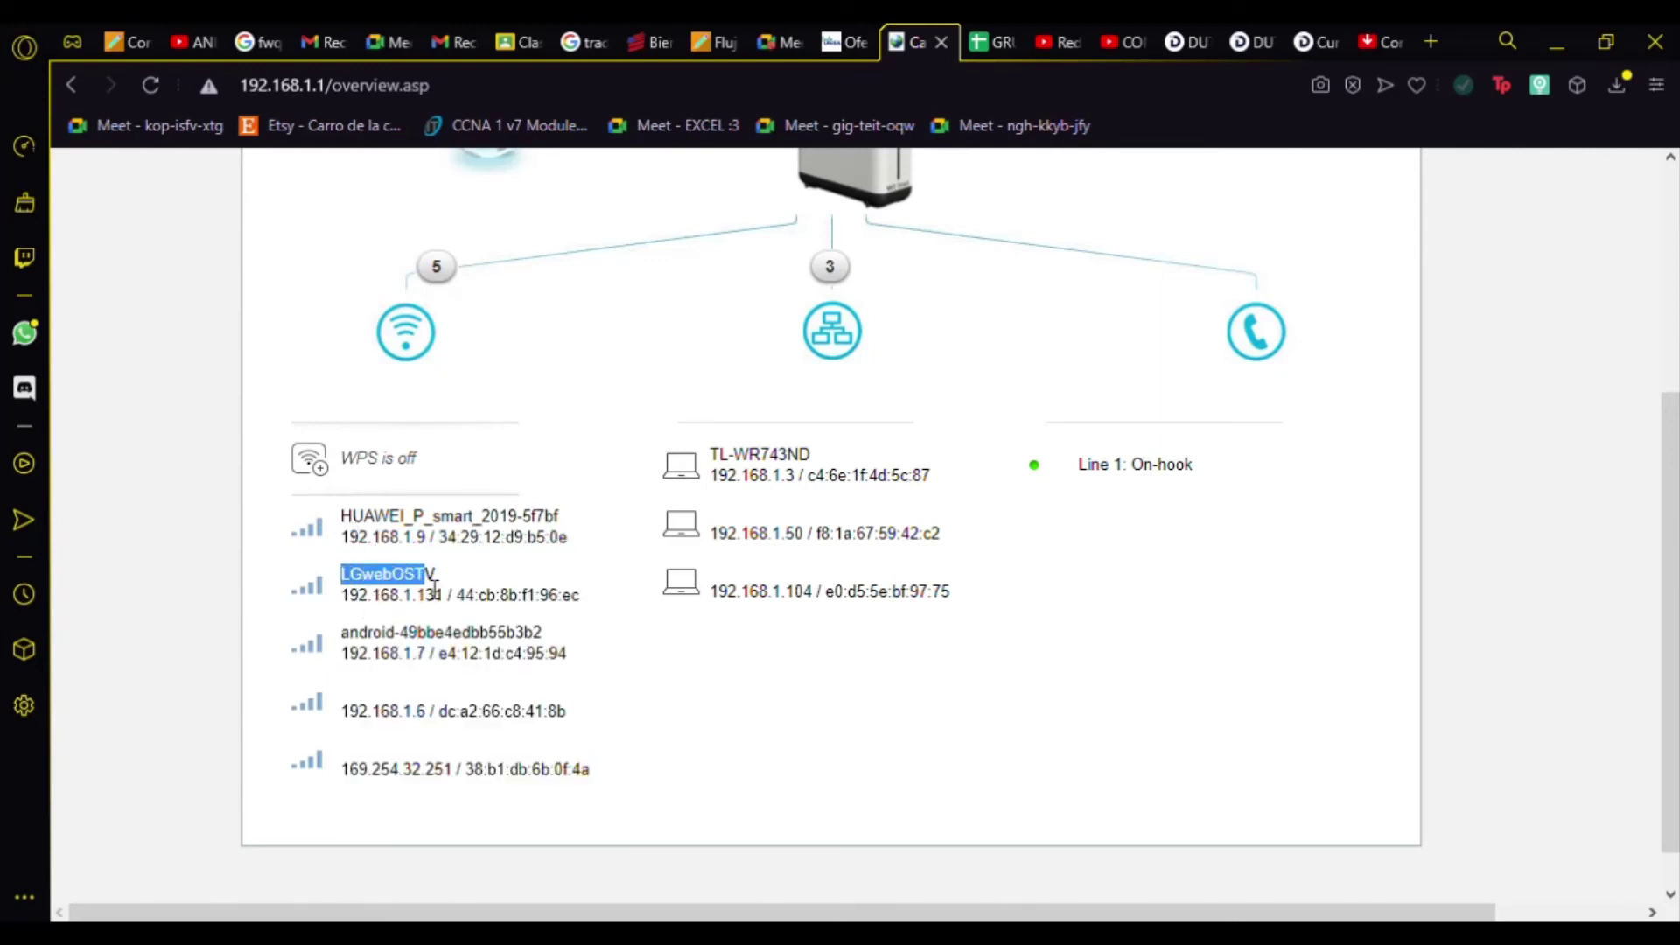
pyautogui.click(552, 626)
pyautogui.moveTo(344, 539); pyautogui.dragTo(574, 547)
pyautogui.click(602, 565)
pyautogui.scroll(4, 658, 656)
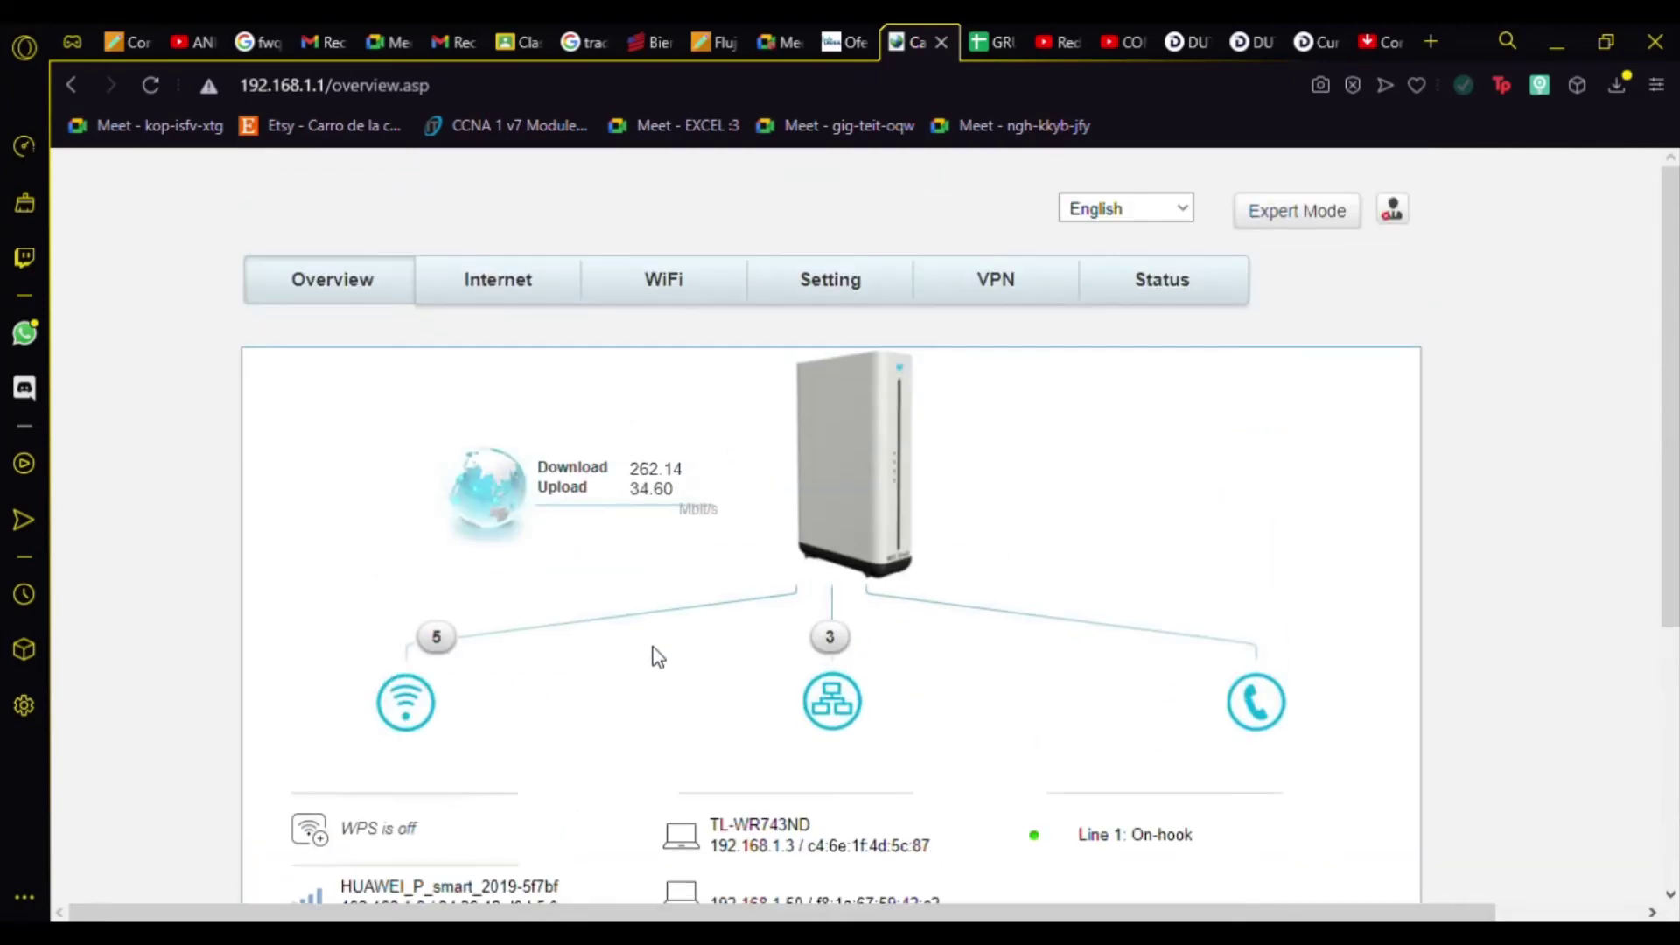
# Review the Internet Advanced page: WAN Blocking and IPsec pass-through on, PPTP and Firewall off.
pyautogui.click(507, 298)
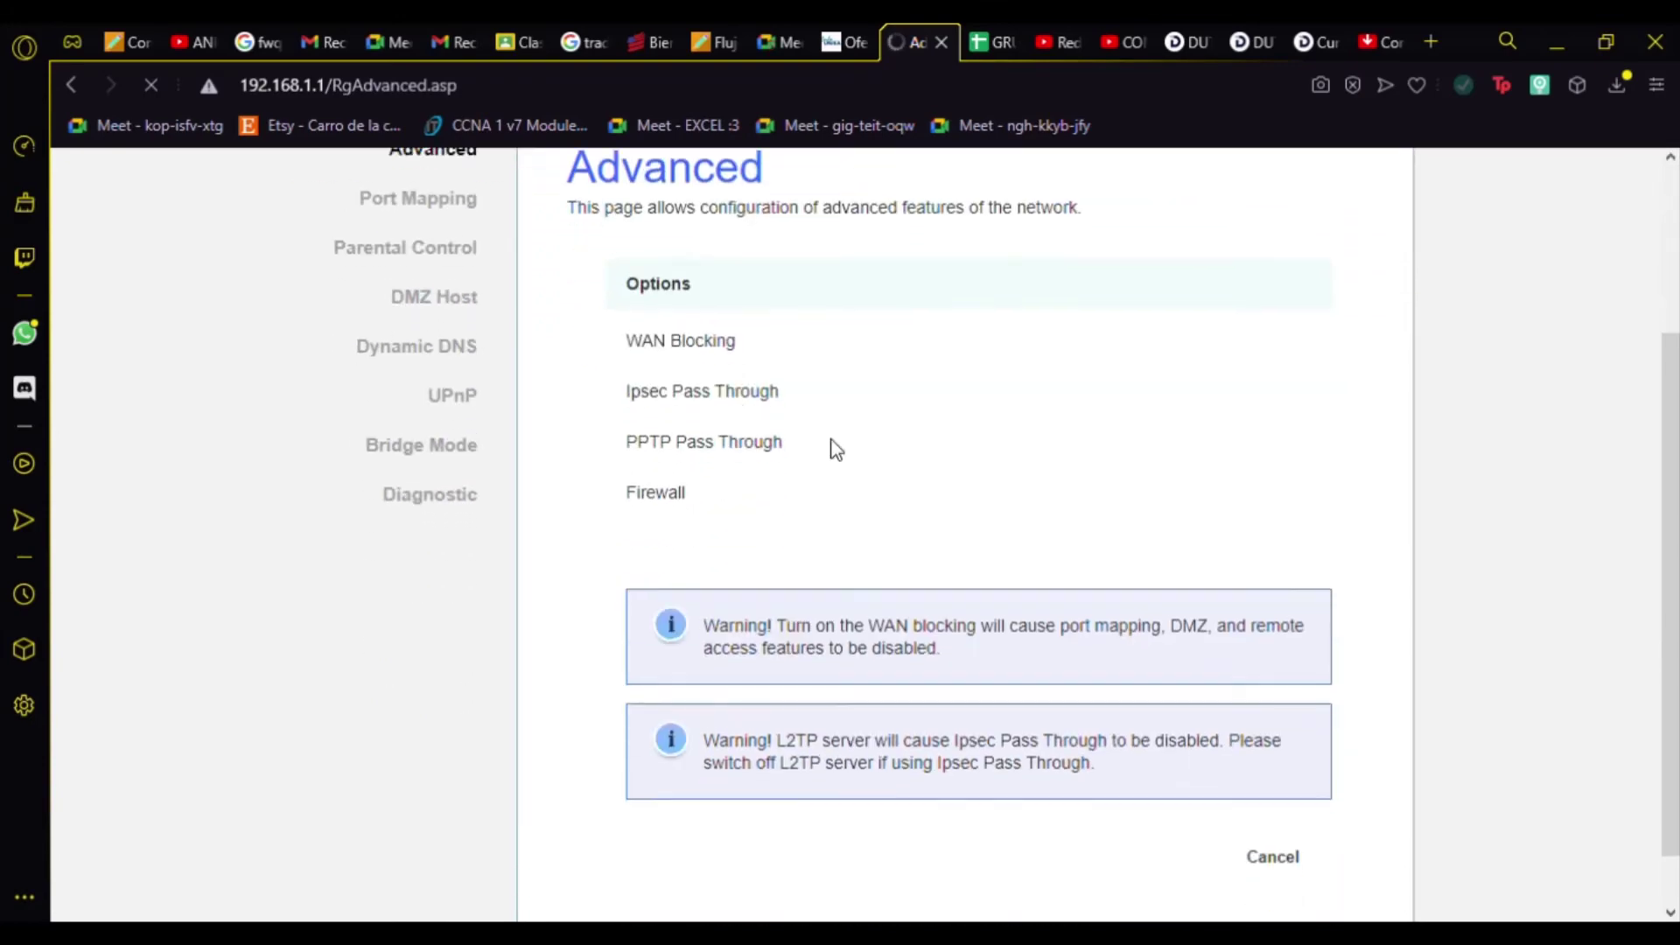
pyautogui.scroll(-3, 589, 514)
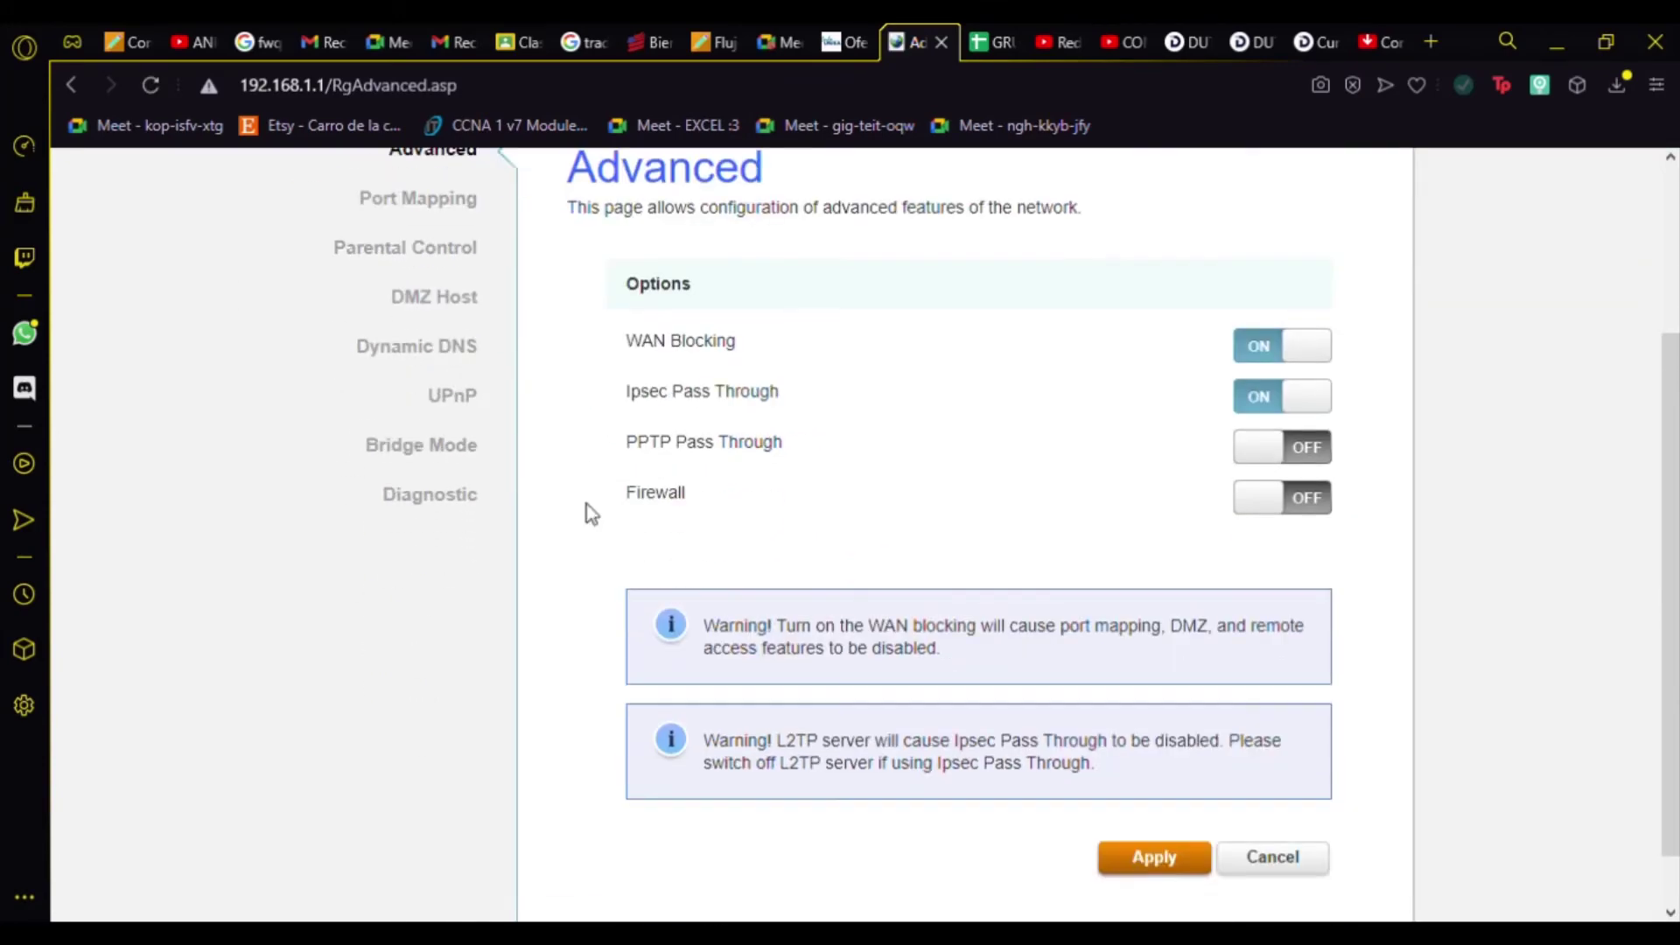
pyautogui.scroll(3, 488, 449)
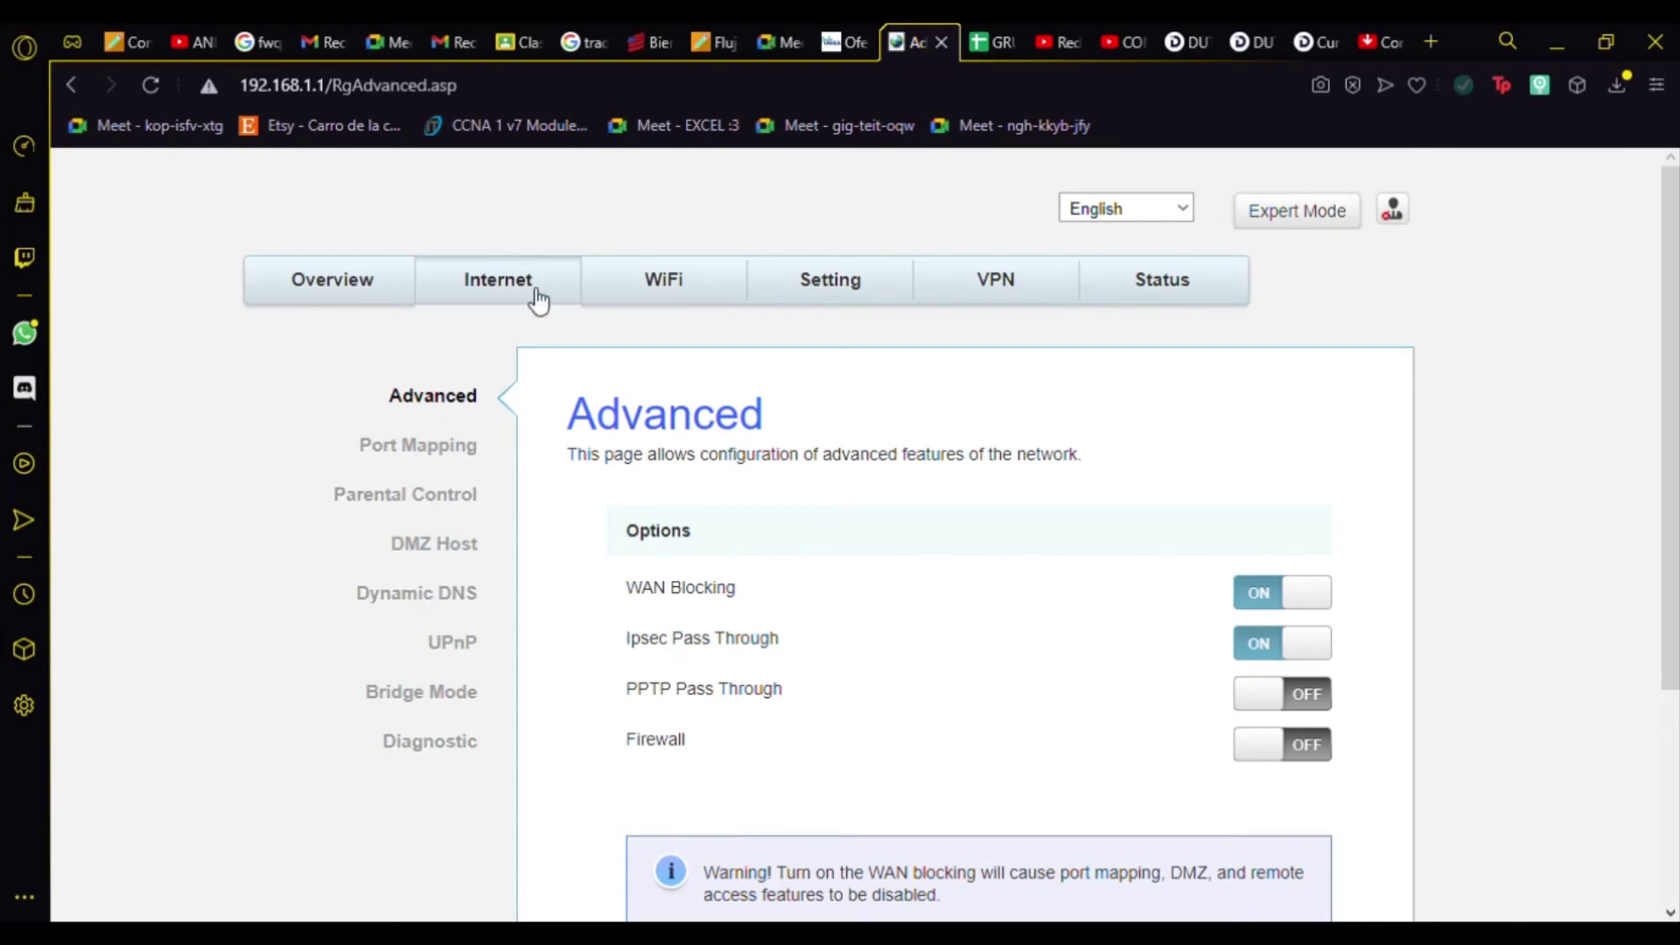
pyautogui.click(662, 295)
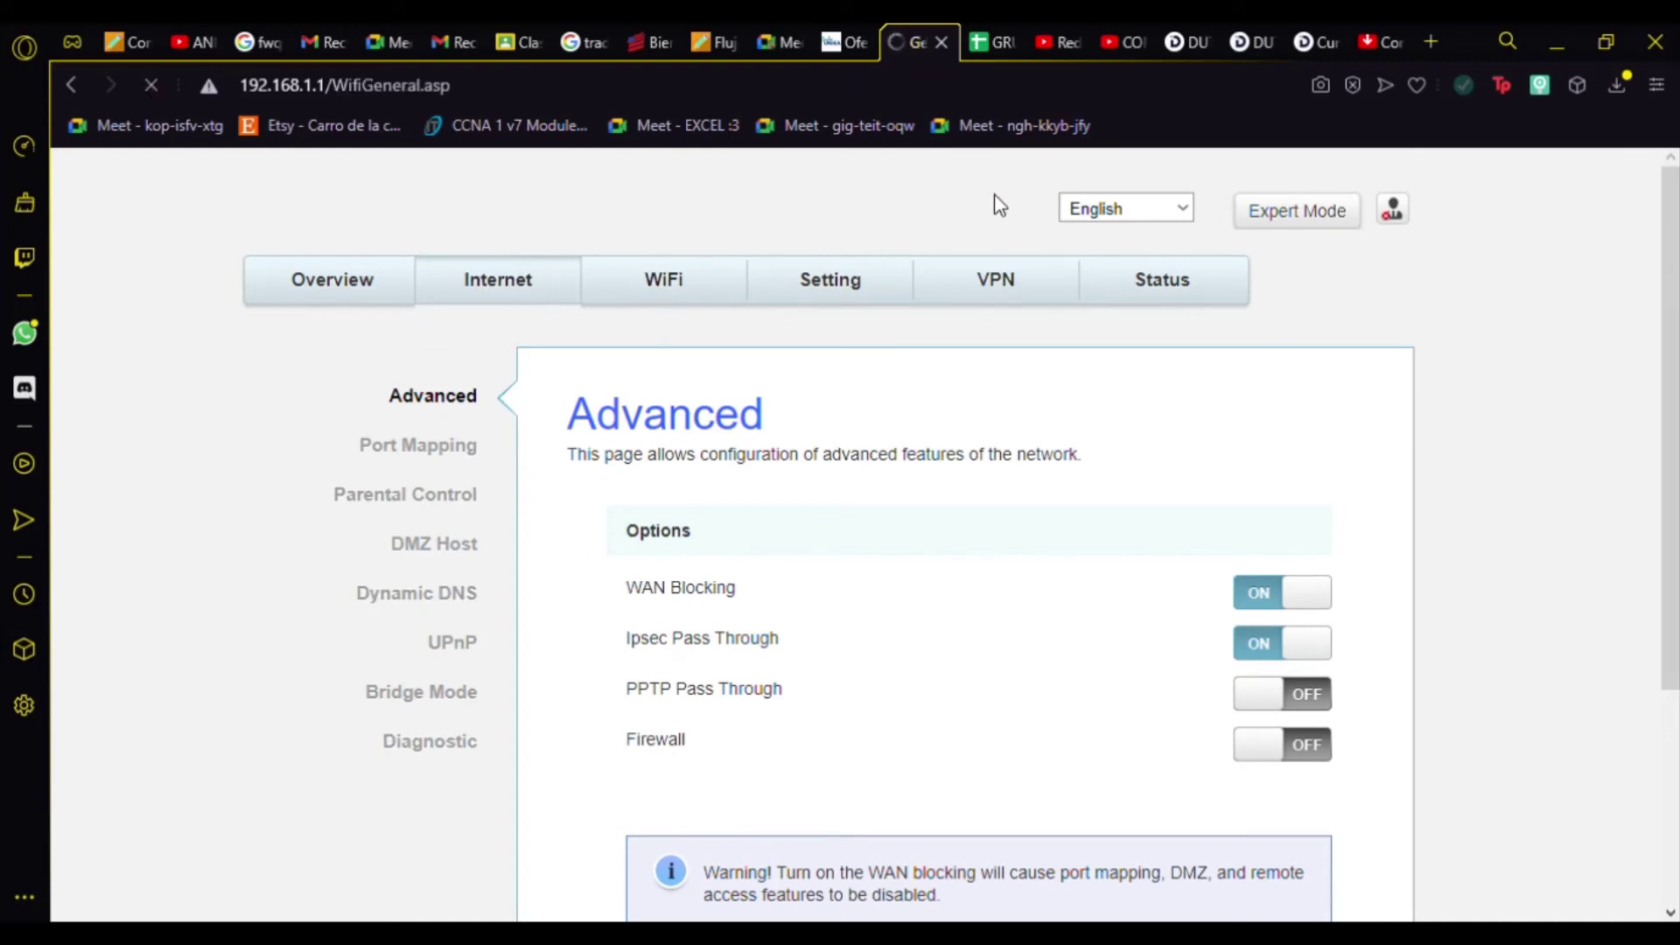
# Scroll through the WiFi General page's 2.4G Setup and 5G Setup sections.
pyautogui.scroll(-3, 921, 489)
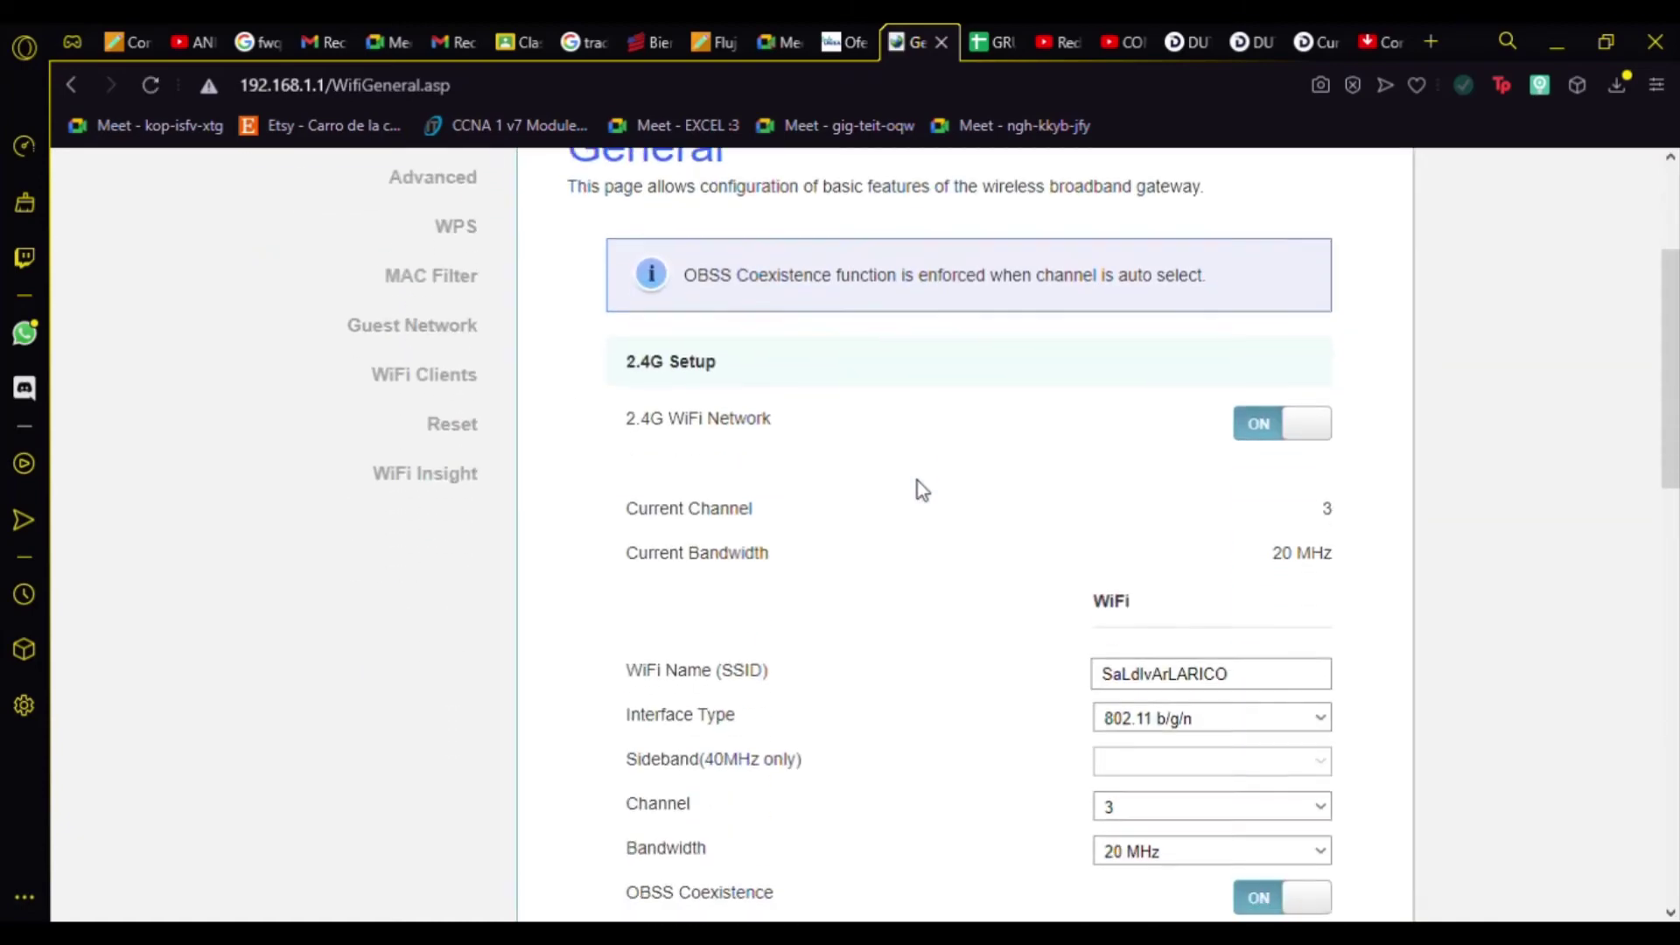
pyautogui.scroll(2, 917, 480)
pyautogui.scroll(-10, 917, 480)
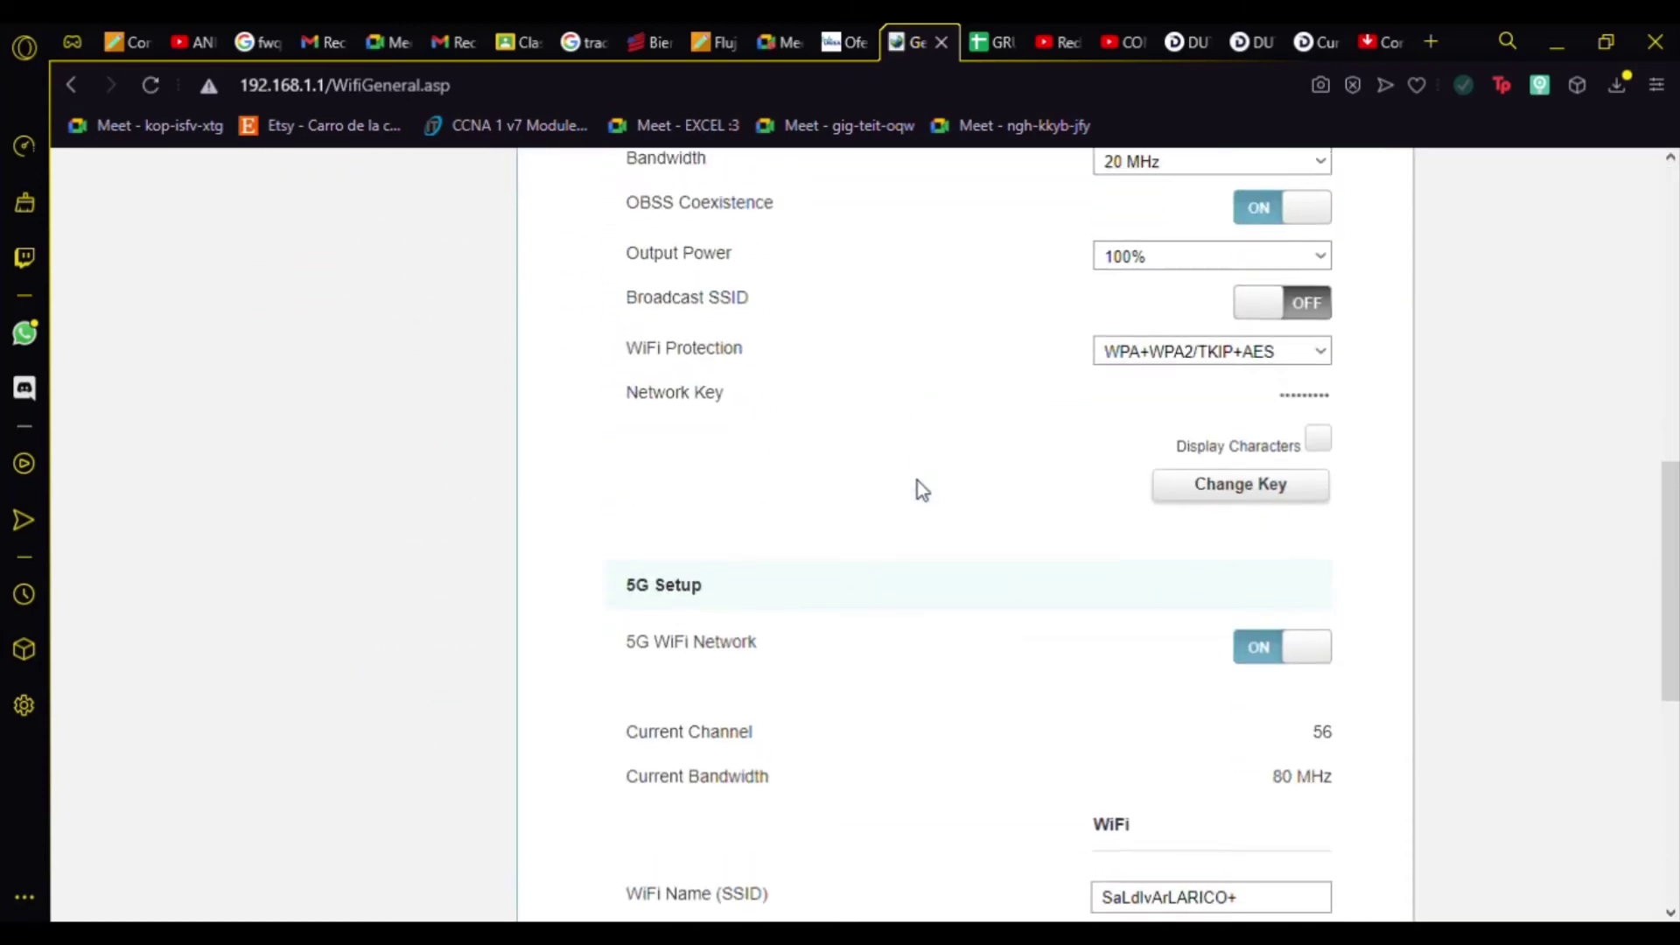
pyautogui.scroll(8, 920, 488)
pyautogui.scroll(-2, 912, 390)
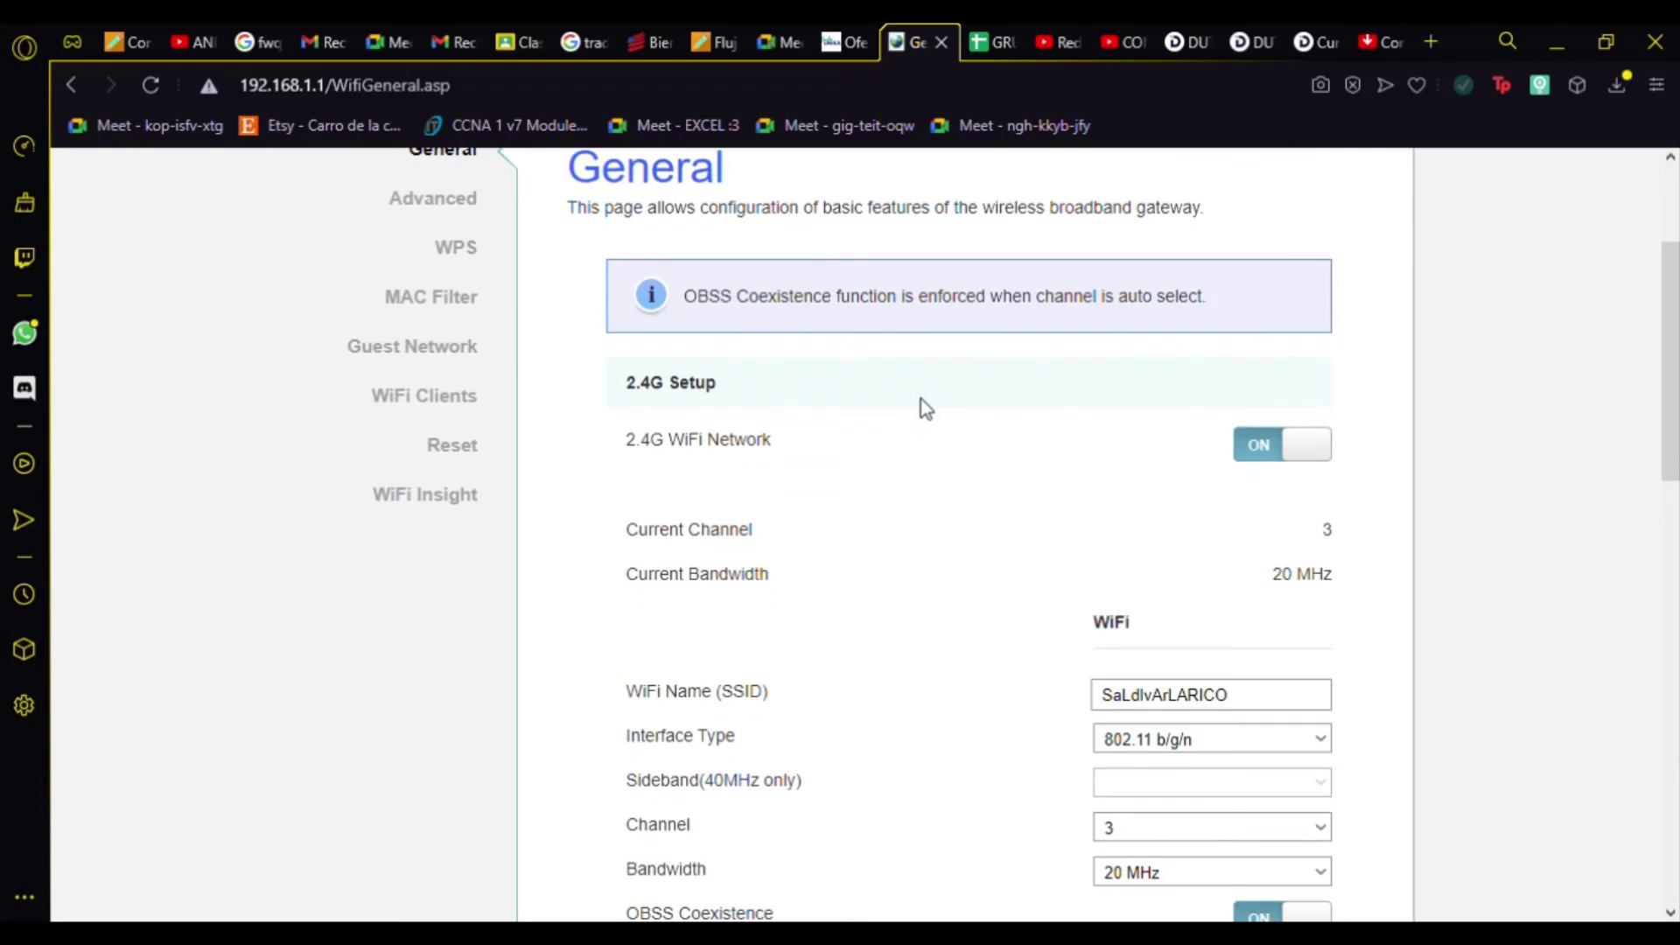
pyautogui.scroll(-3, 1212, 525)
pyautogui.scroll(-8, 1248, 461)
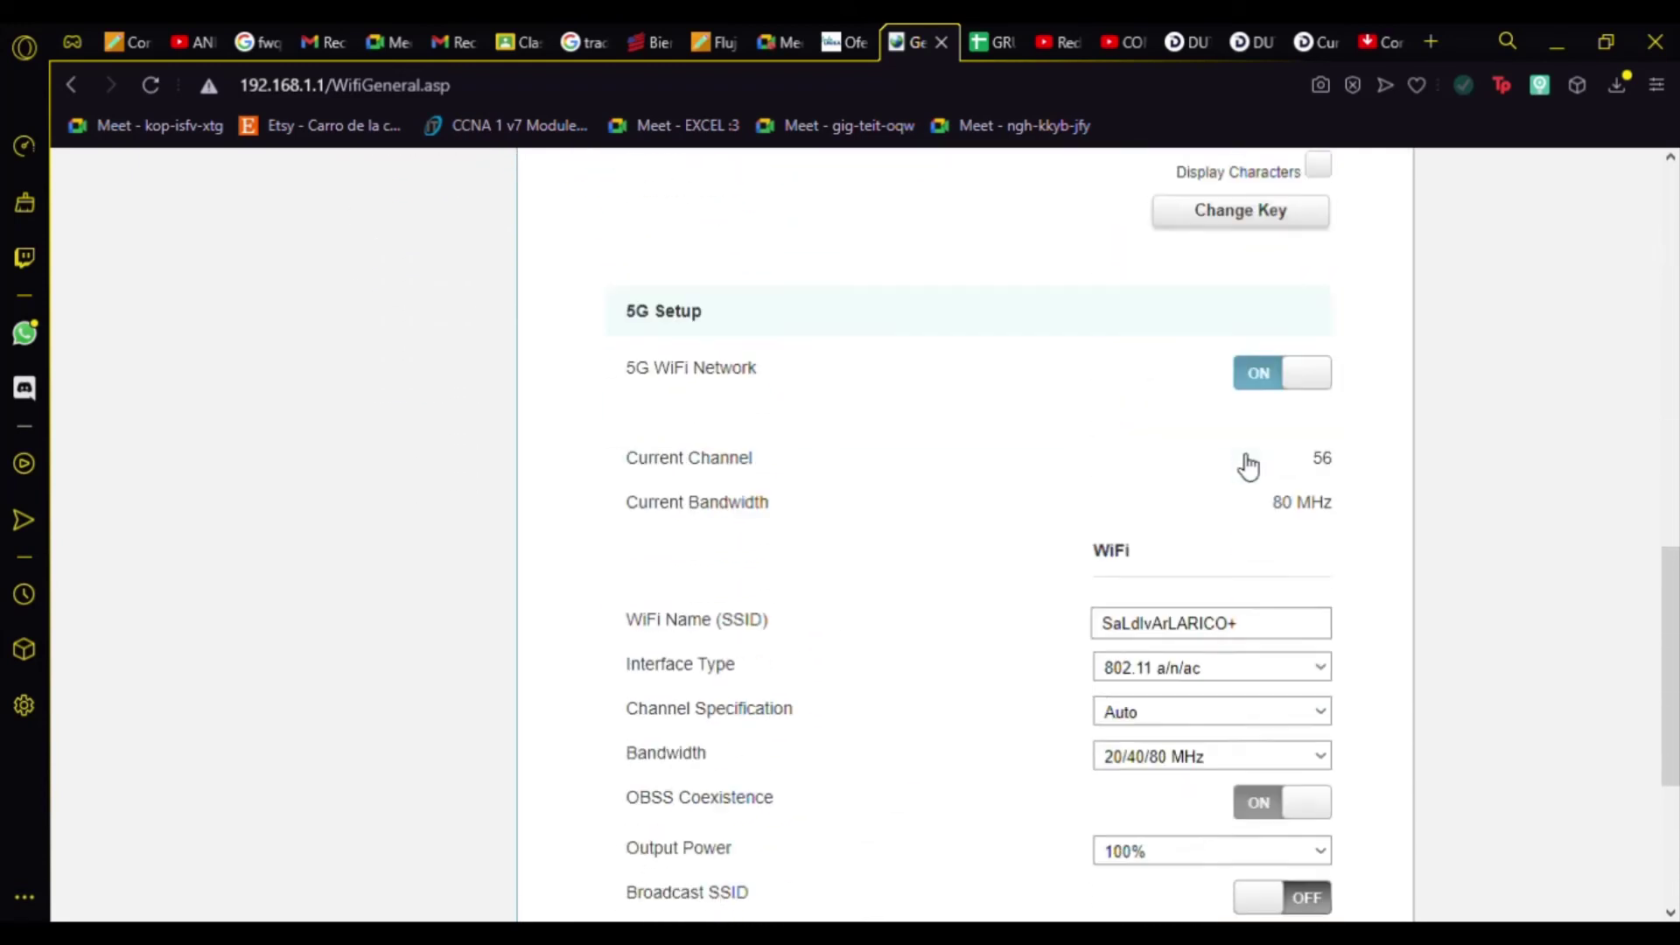
pyautogui.scroll(-1, 1249, 467)
pyautogui.scroll(3, 1138, 411)
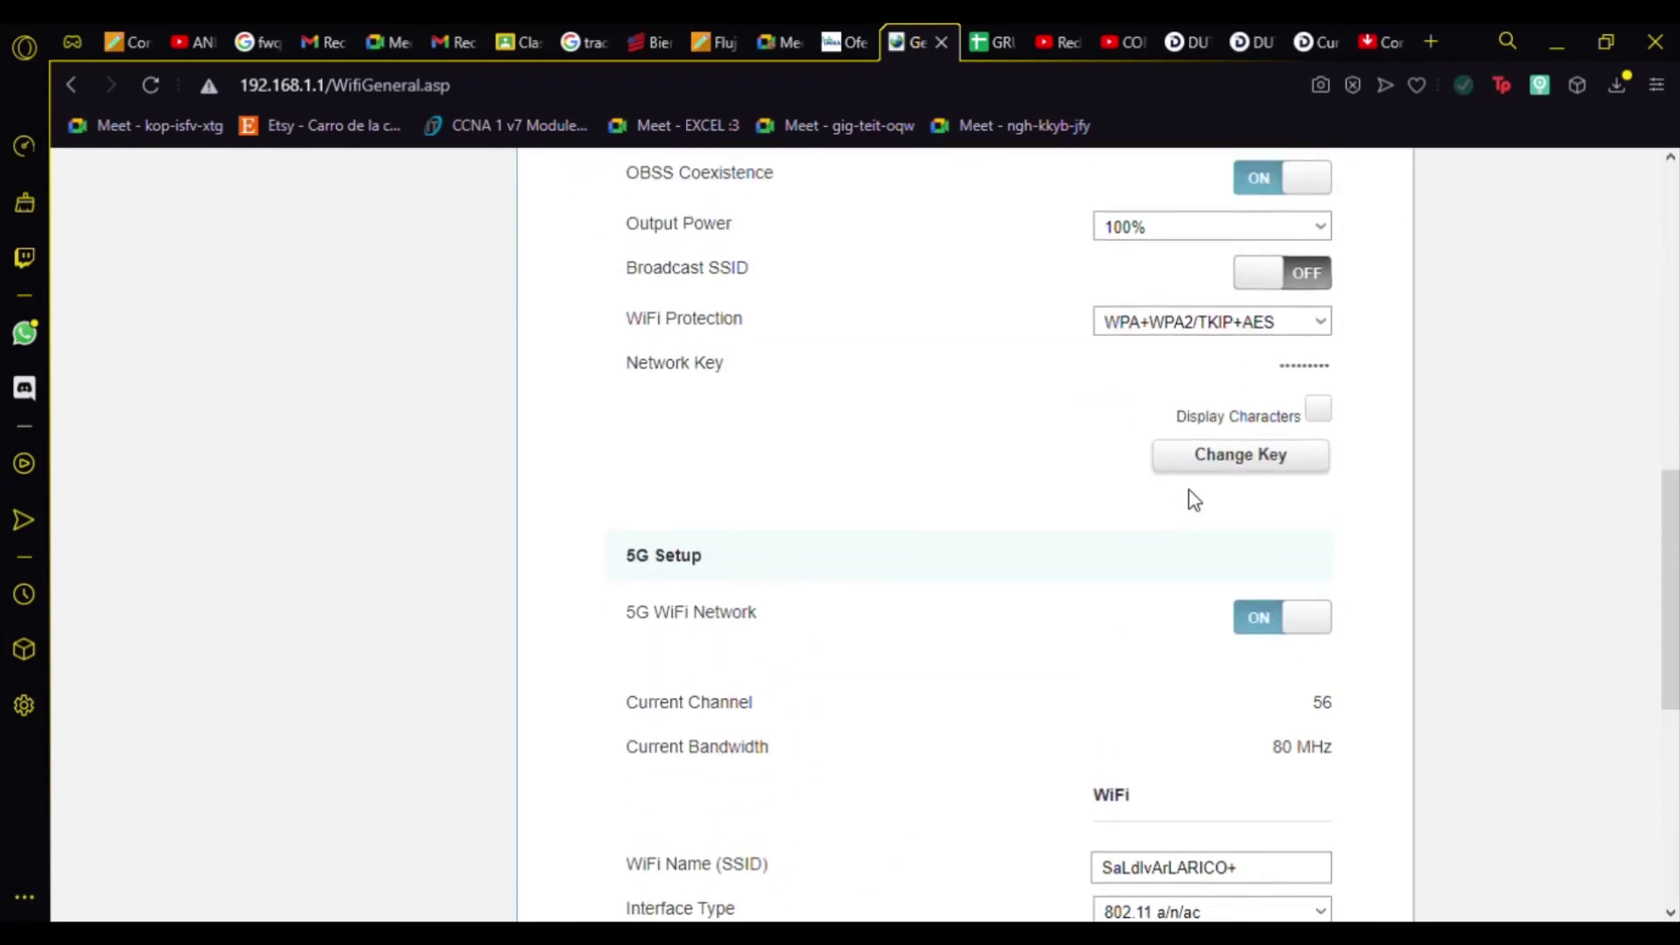
pyautogui.scroll(-1, 1192, 499)
pyautogui.scroll(10, 1090, 571)
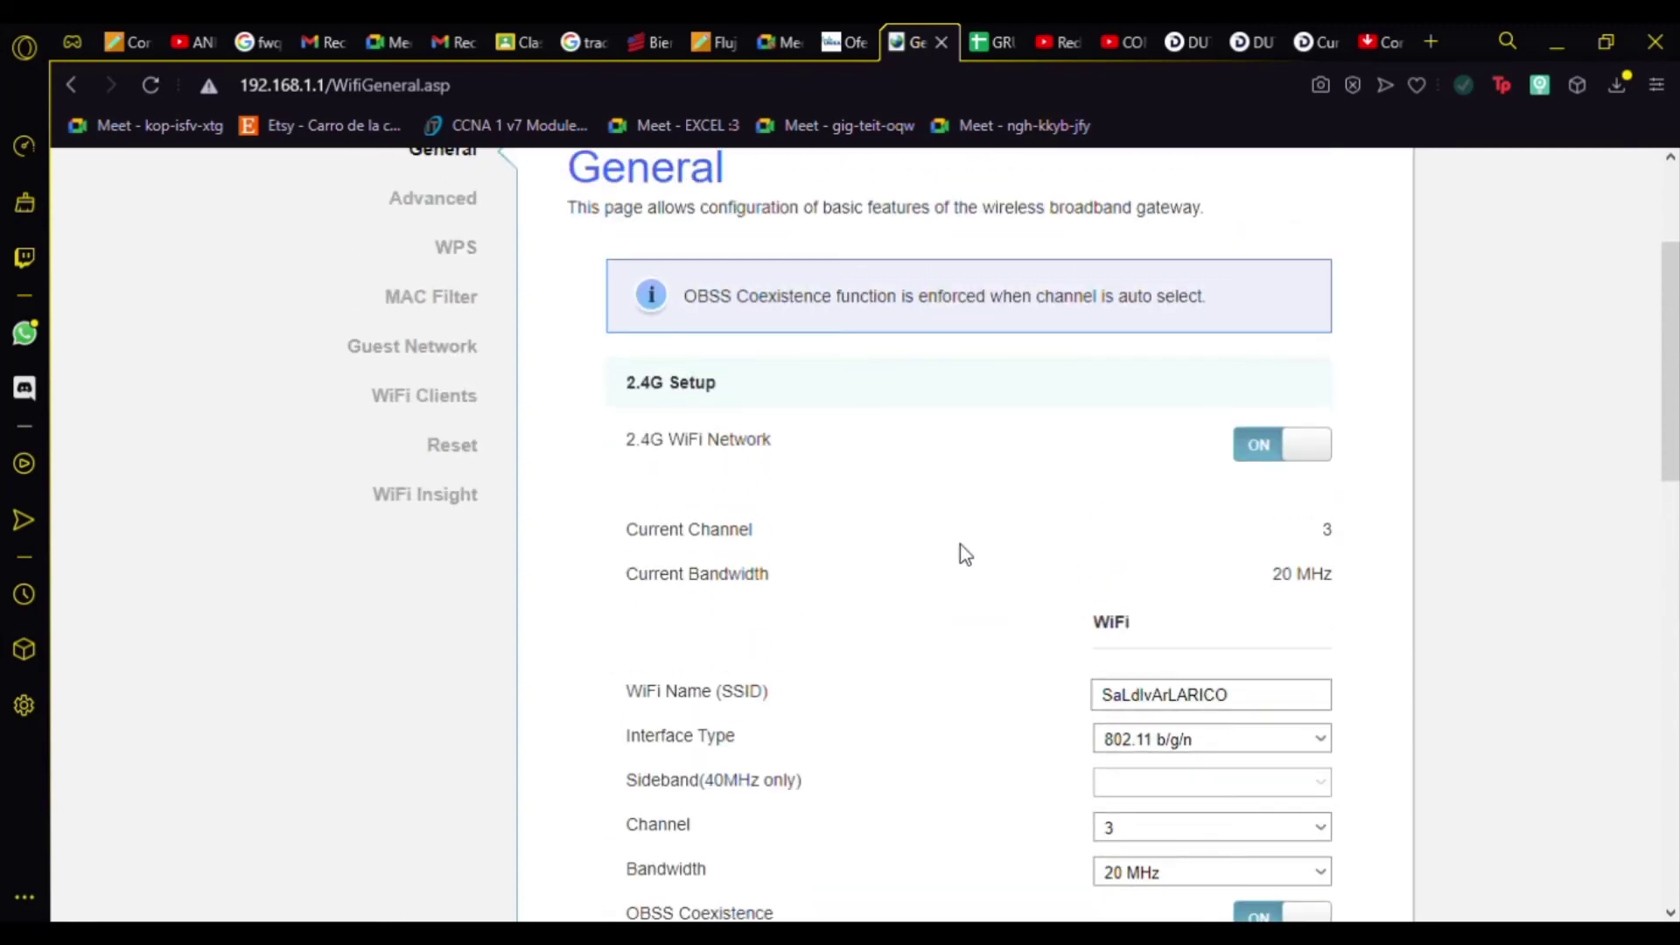
# Highlight the 2.4G and 5G WiFi Network labels in turn for emphasis.
pyautogui.moveTo(626, 442); pyautogui.dragTo(772, 451)
pyautogui.click(770, 444)
pyautogui.scroll(-10, 1100, 532)
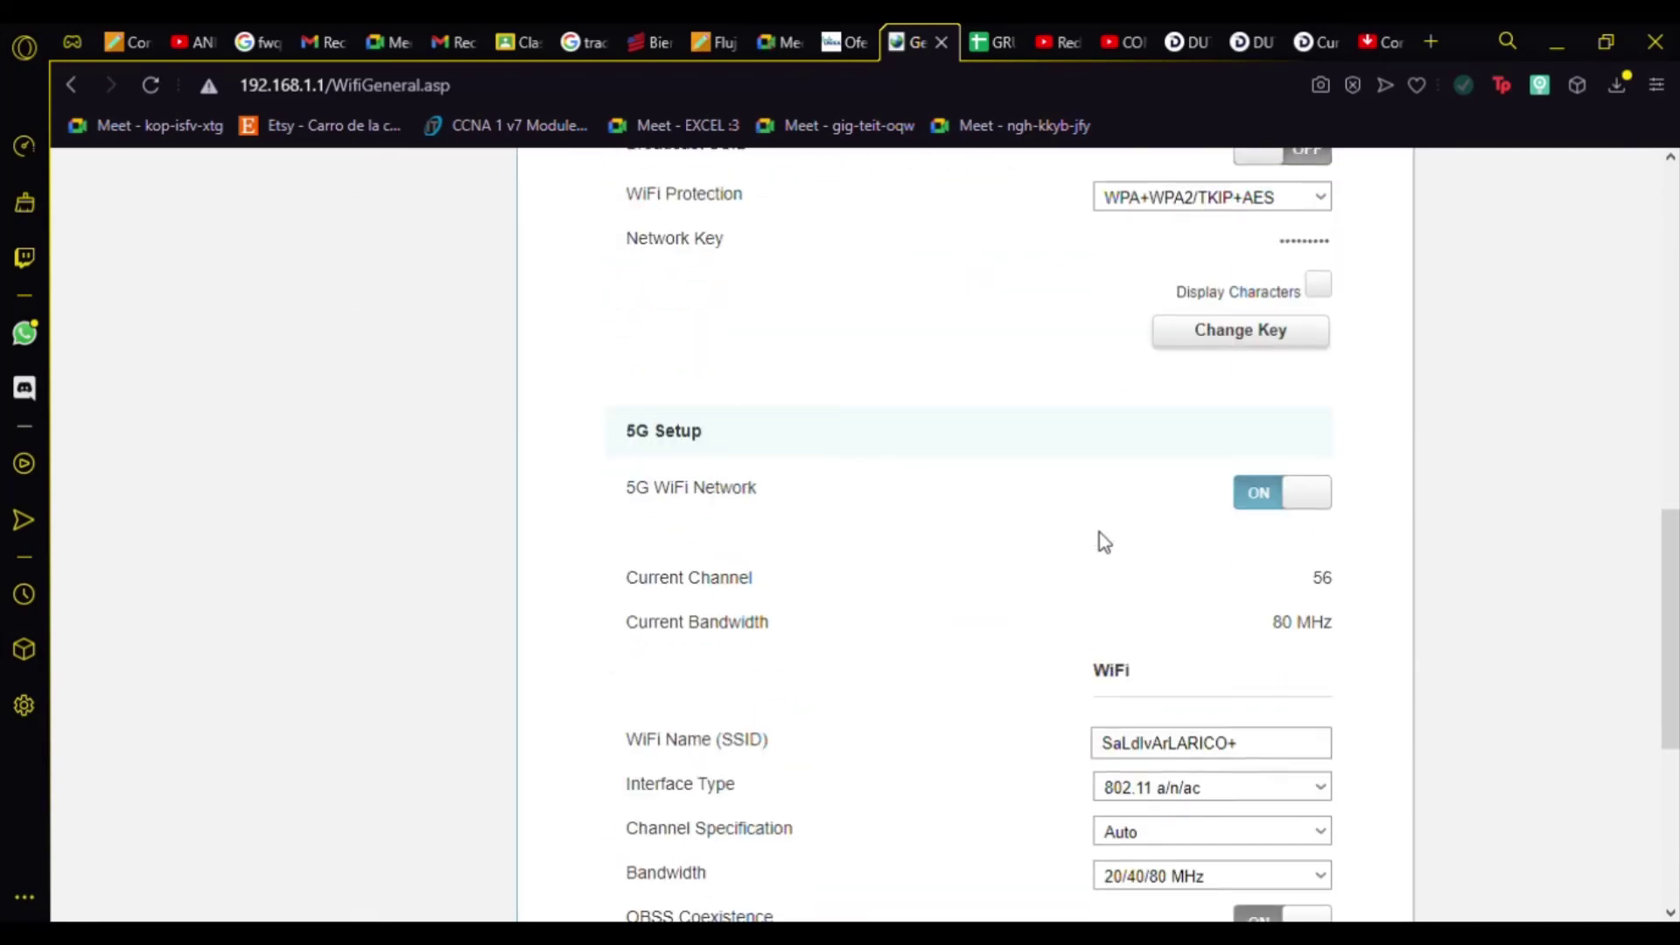
pyautogui.moveTo(627, 368); pyautogui.dragTo(753, 376)
pyautogui.click(773, 384)
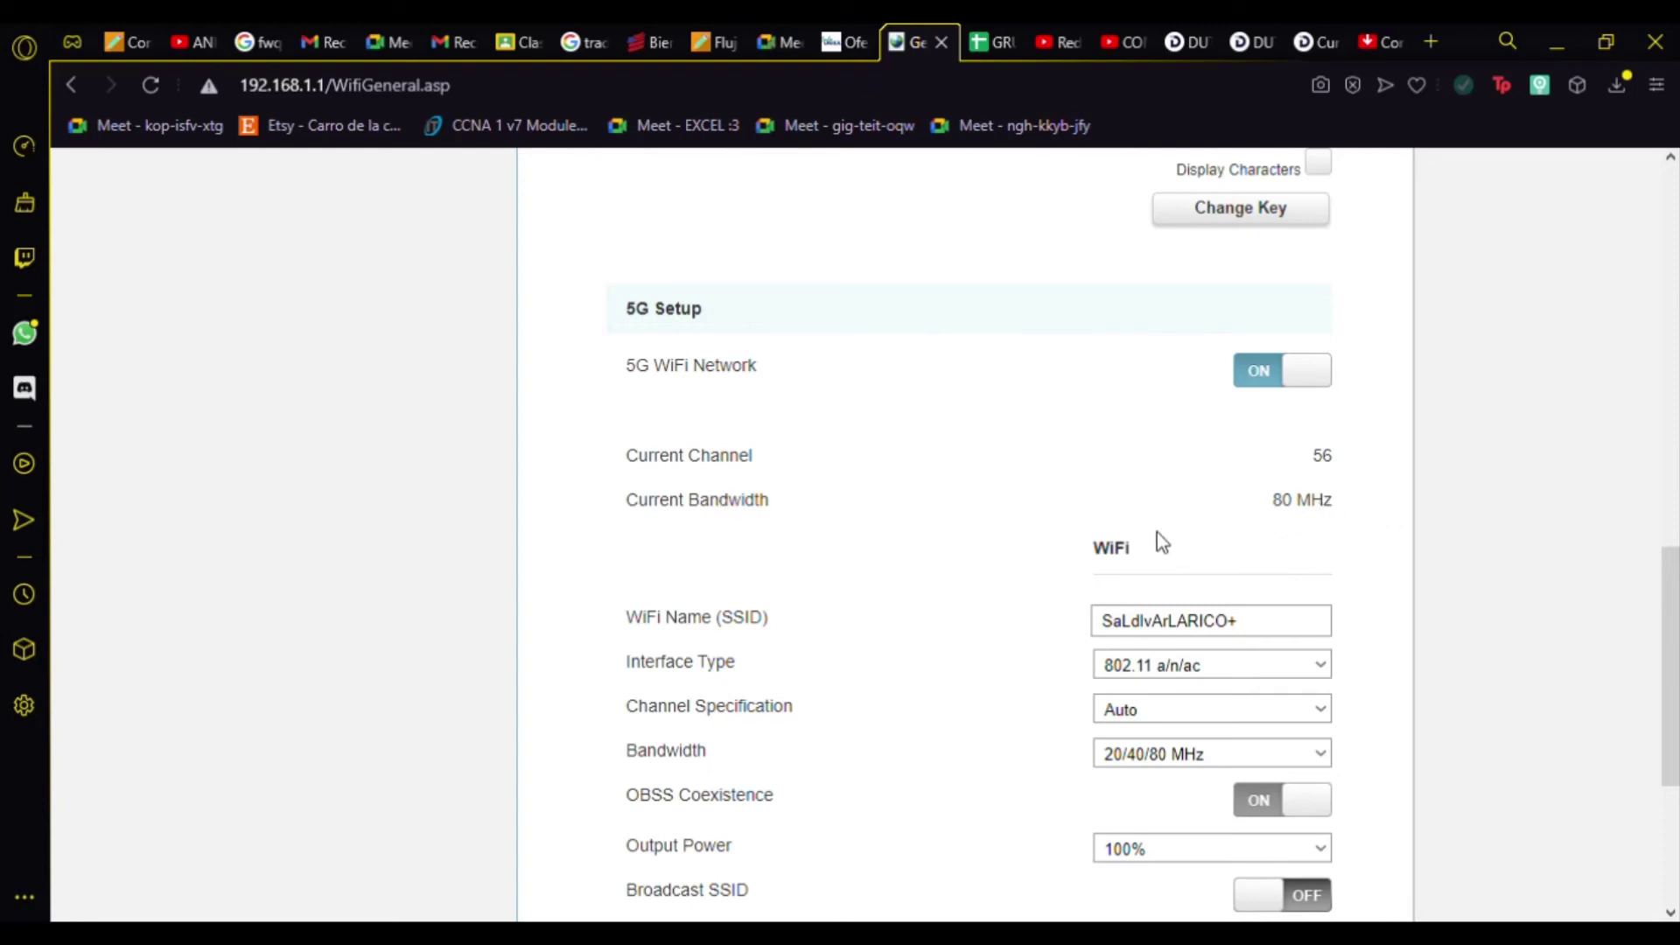
pyautogui.scroll(-2, 727, 480)
pyautogui.scroll(-3, 982, 440)
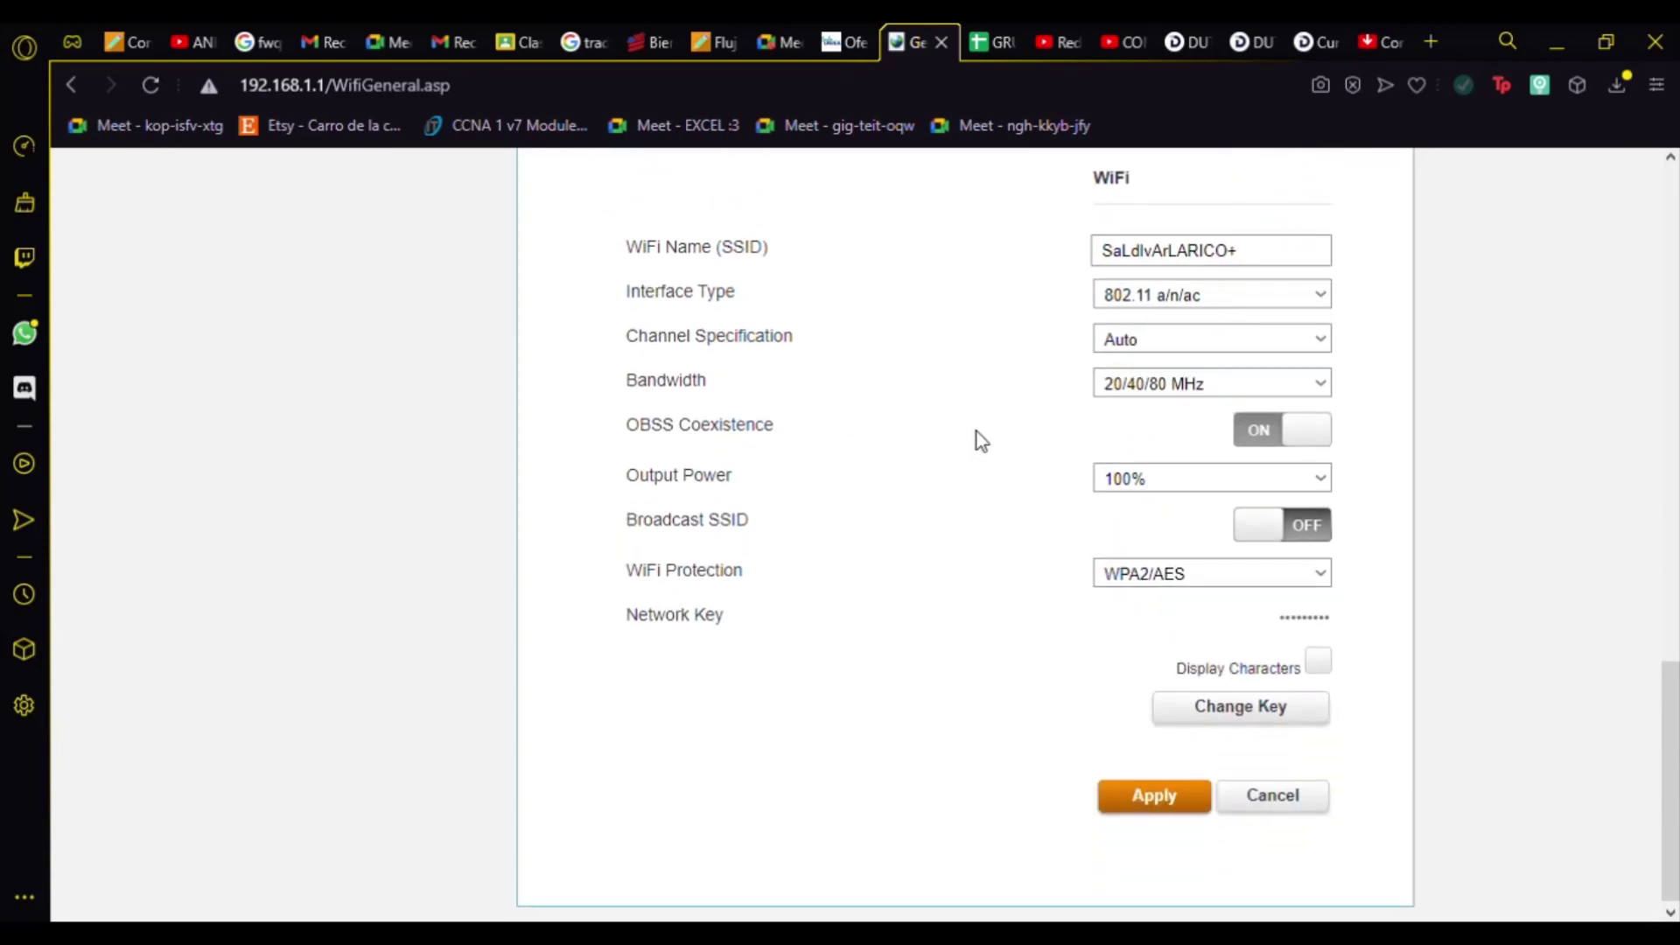
pyautogui.scroll(14, 1118, 323)
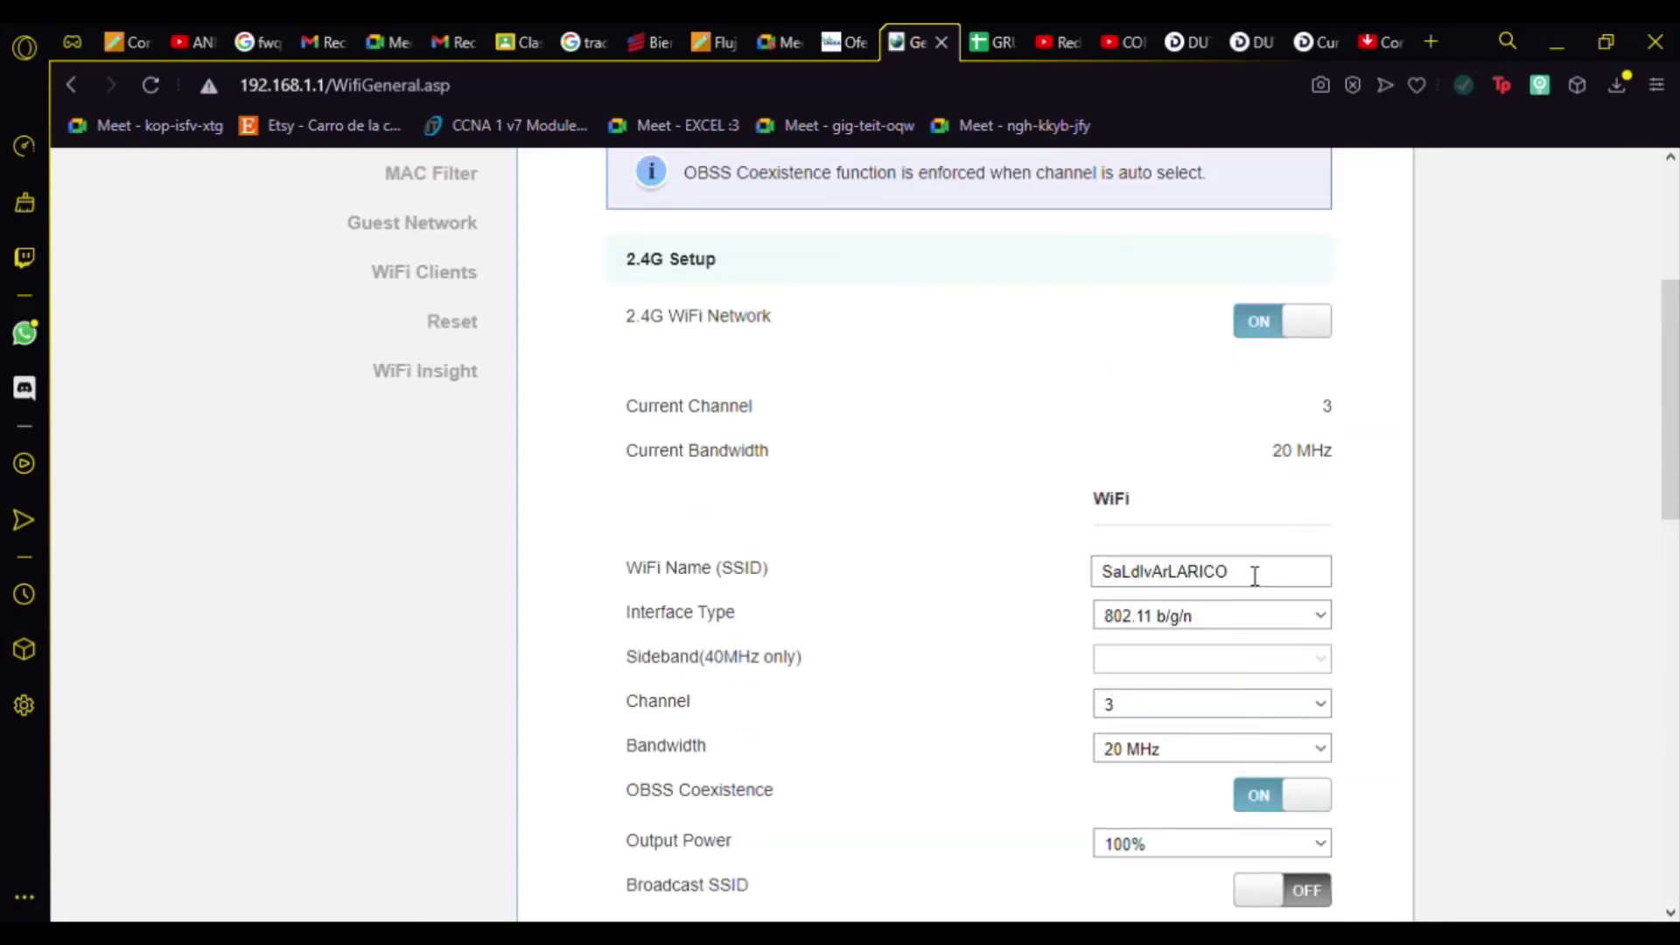
pyautogui.moveTo(1255, 577); pyautogui.dragTo(1083, 574)
pyautogui.click(1005, 555)
pyautogui.scroll(-10, 1074, 560)
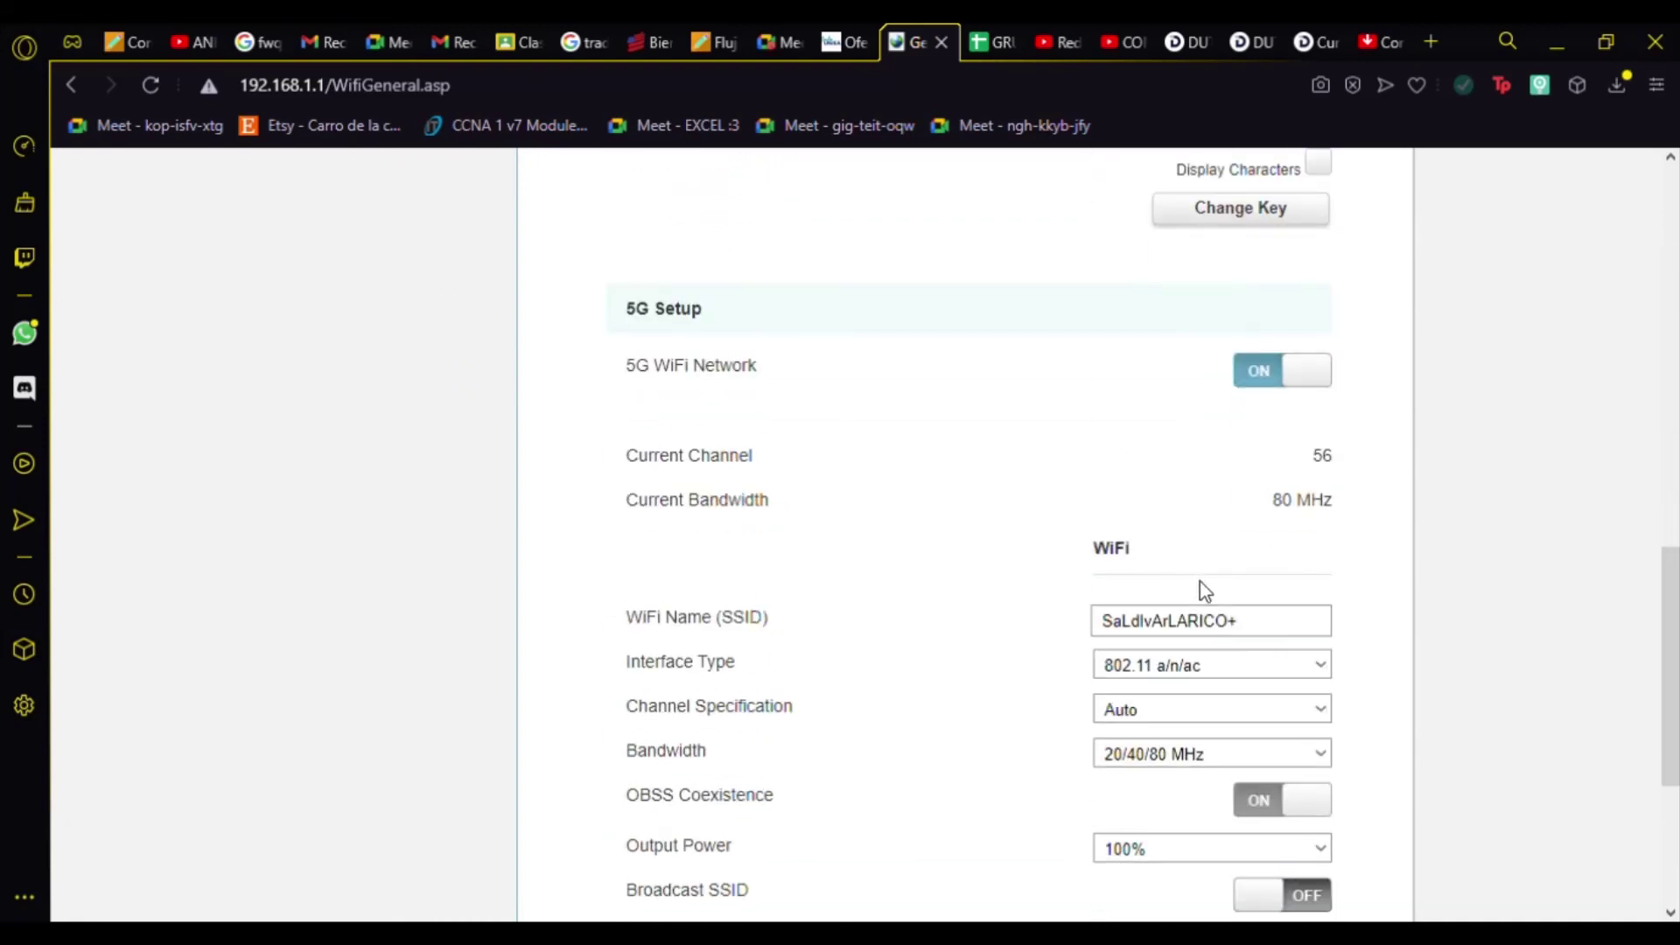
pyautogui.moveTo(1248, 622); pyautogui.dragTo(1089, 621)
pyautogui.click(942, 573)
pyautogui.scroll(1, 1094, 585)
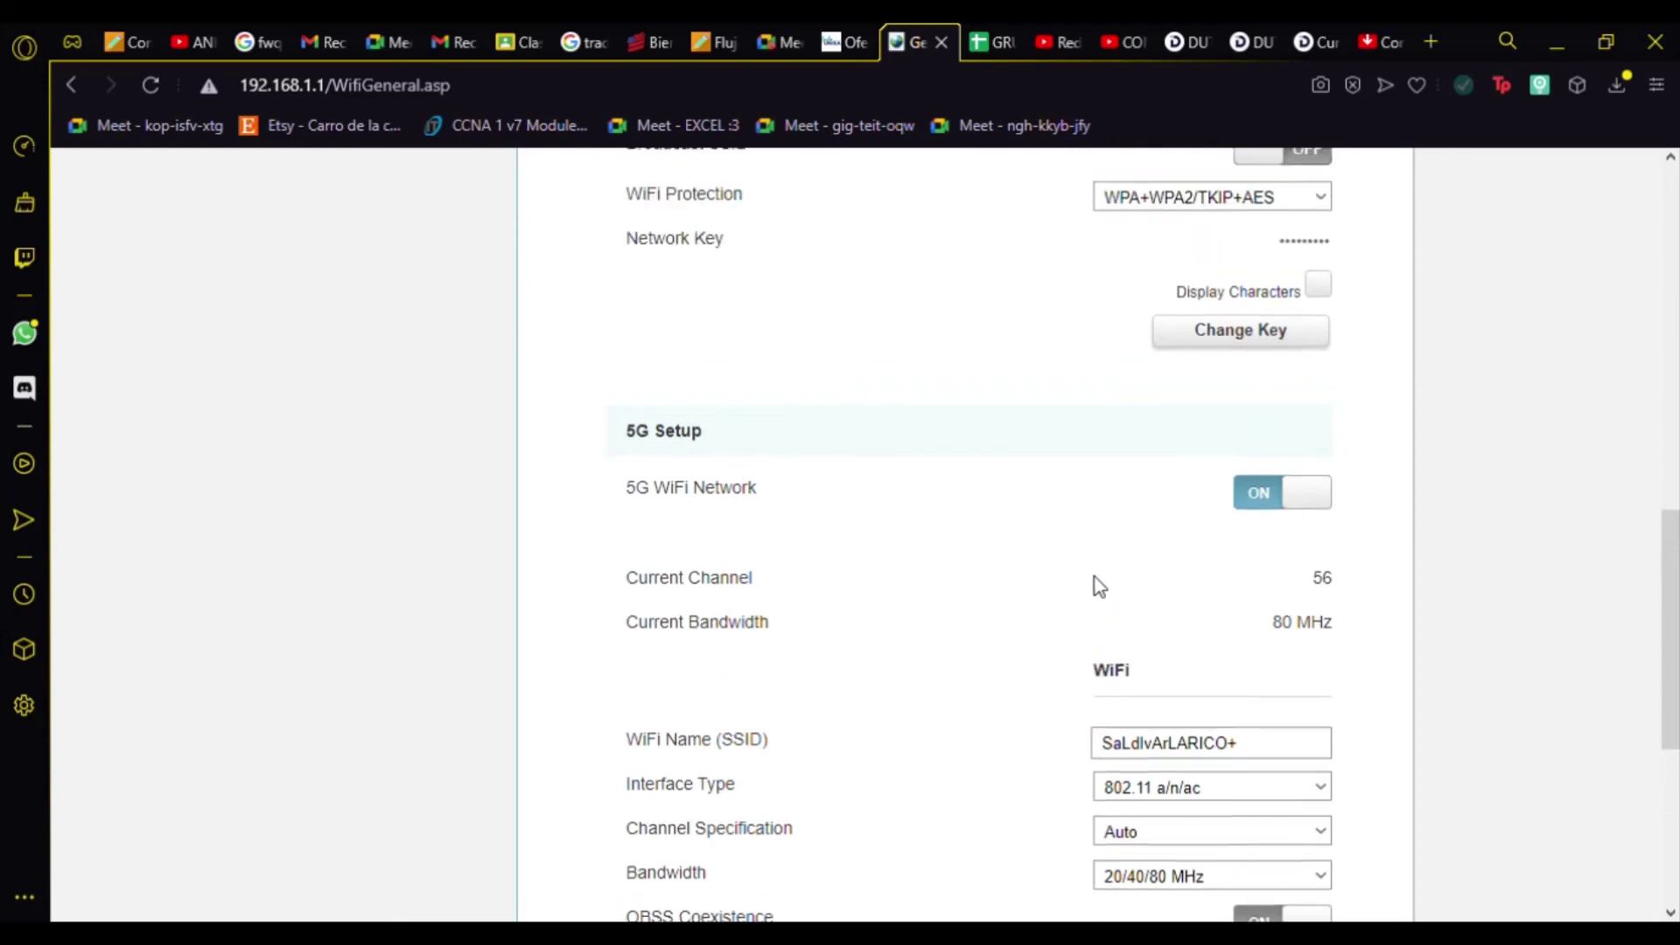
pyautogui.scroll(-3, 1225, 630)
pyautogui.moveTo(1250, 499); pyautogui.dragTo(999, 490)
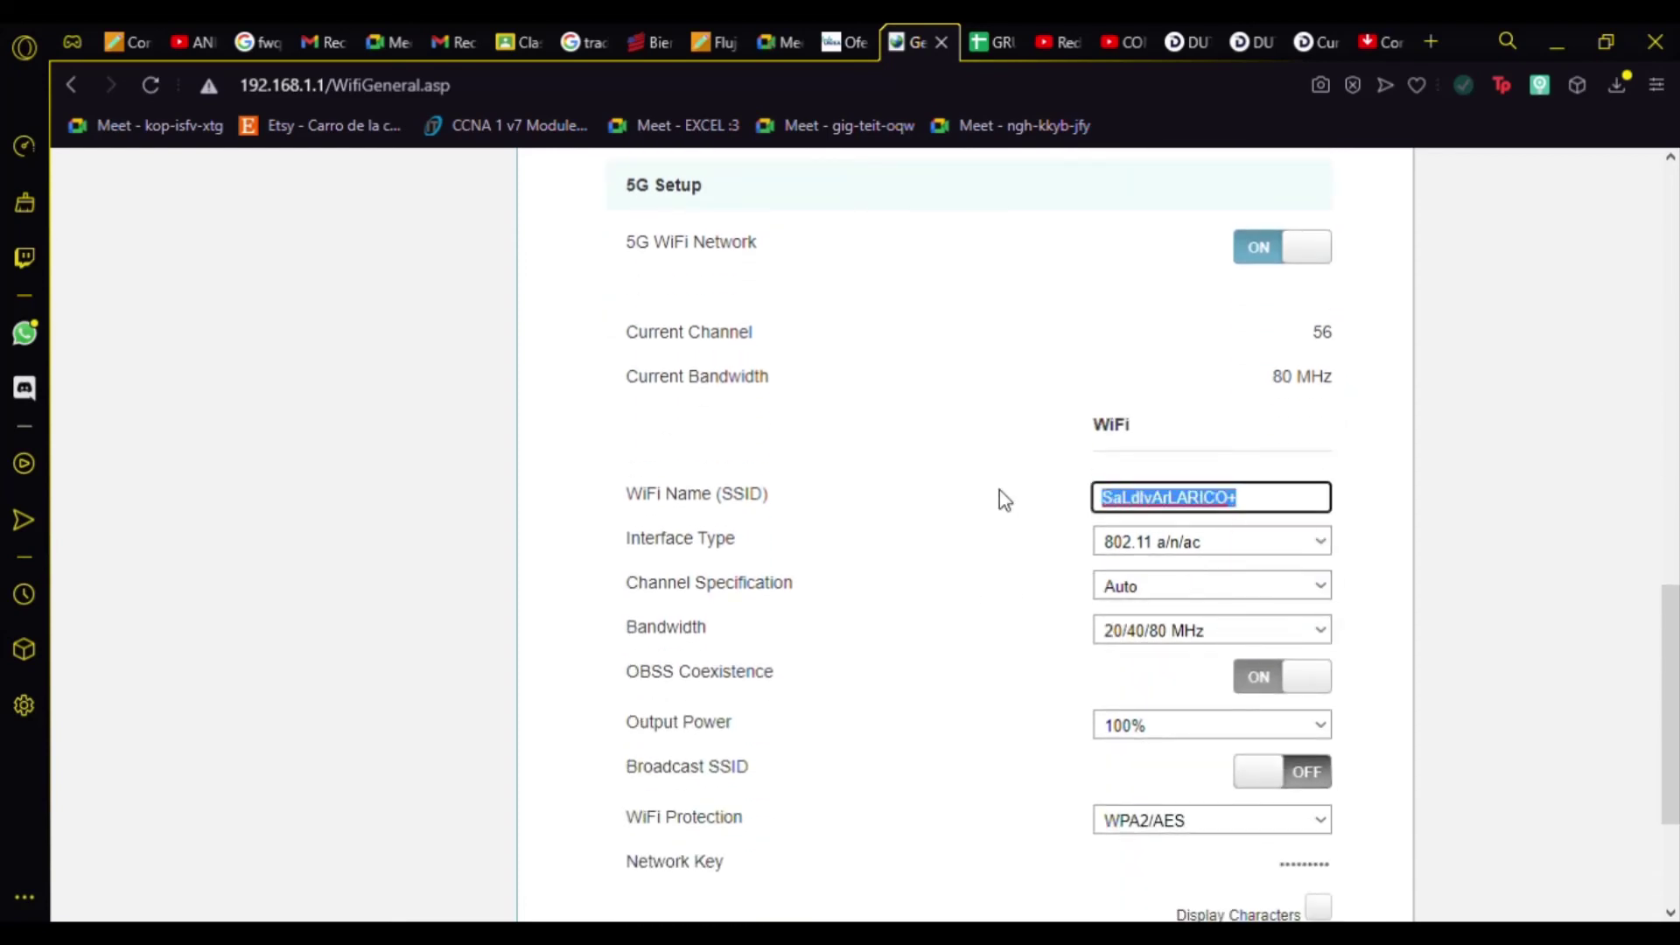
pyautogui.click(986, 443)
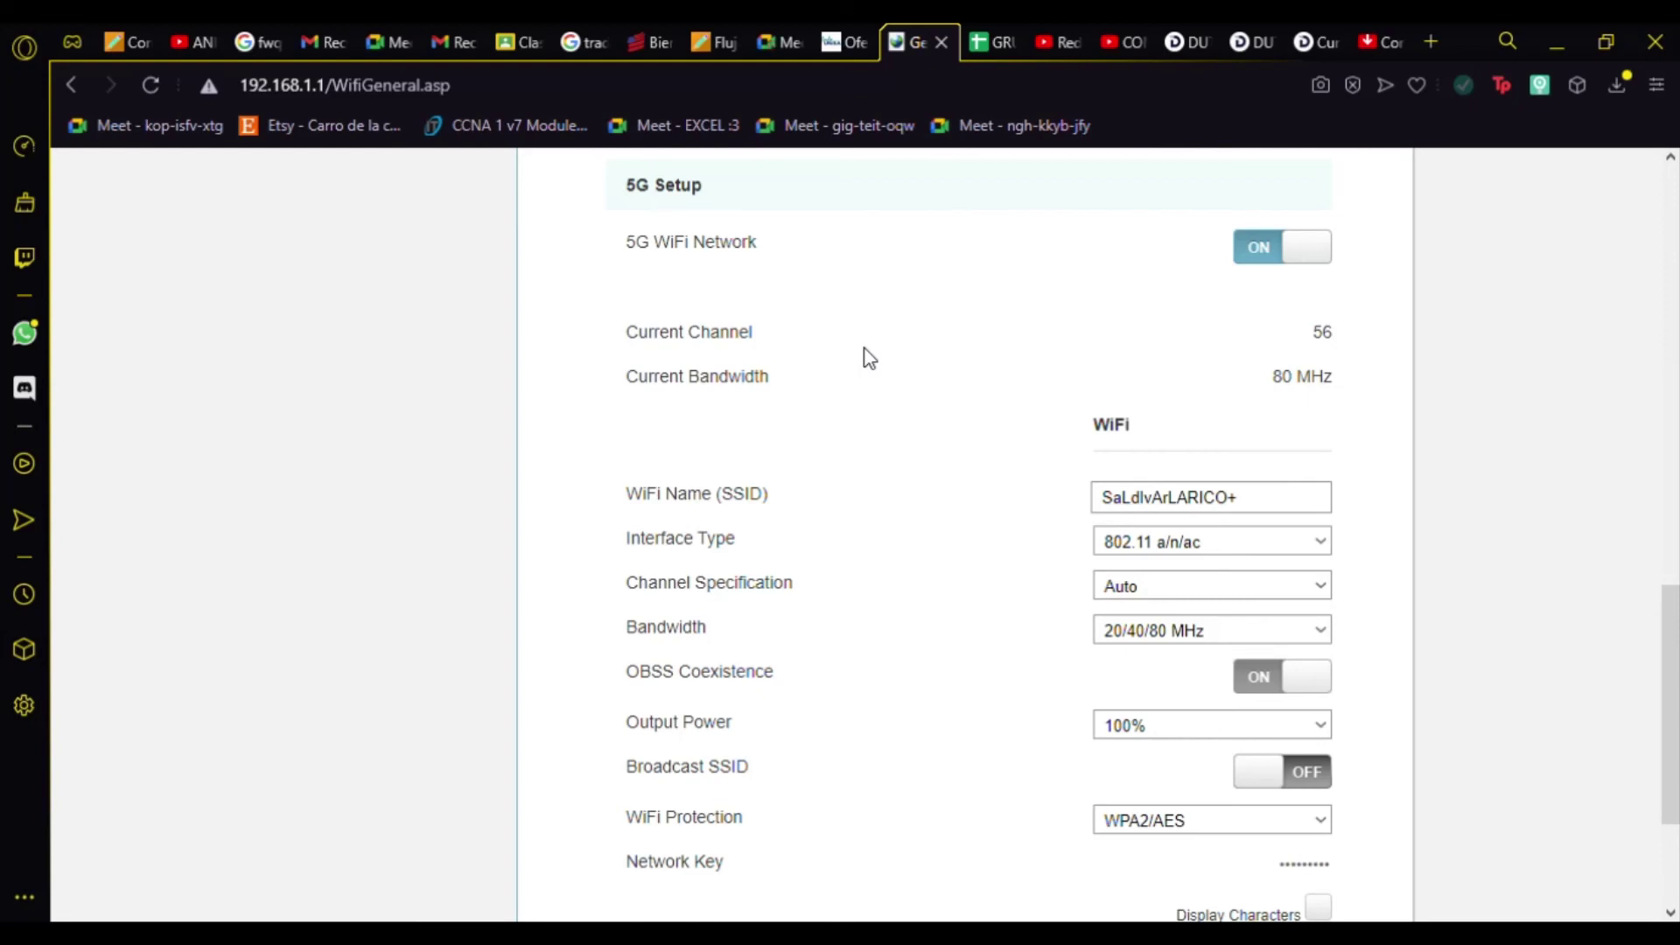
pyautogui.scroll(-1, 1184, 521)
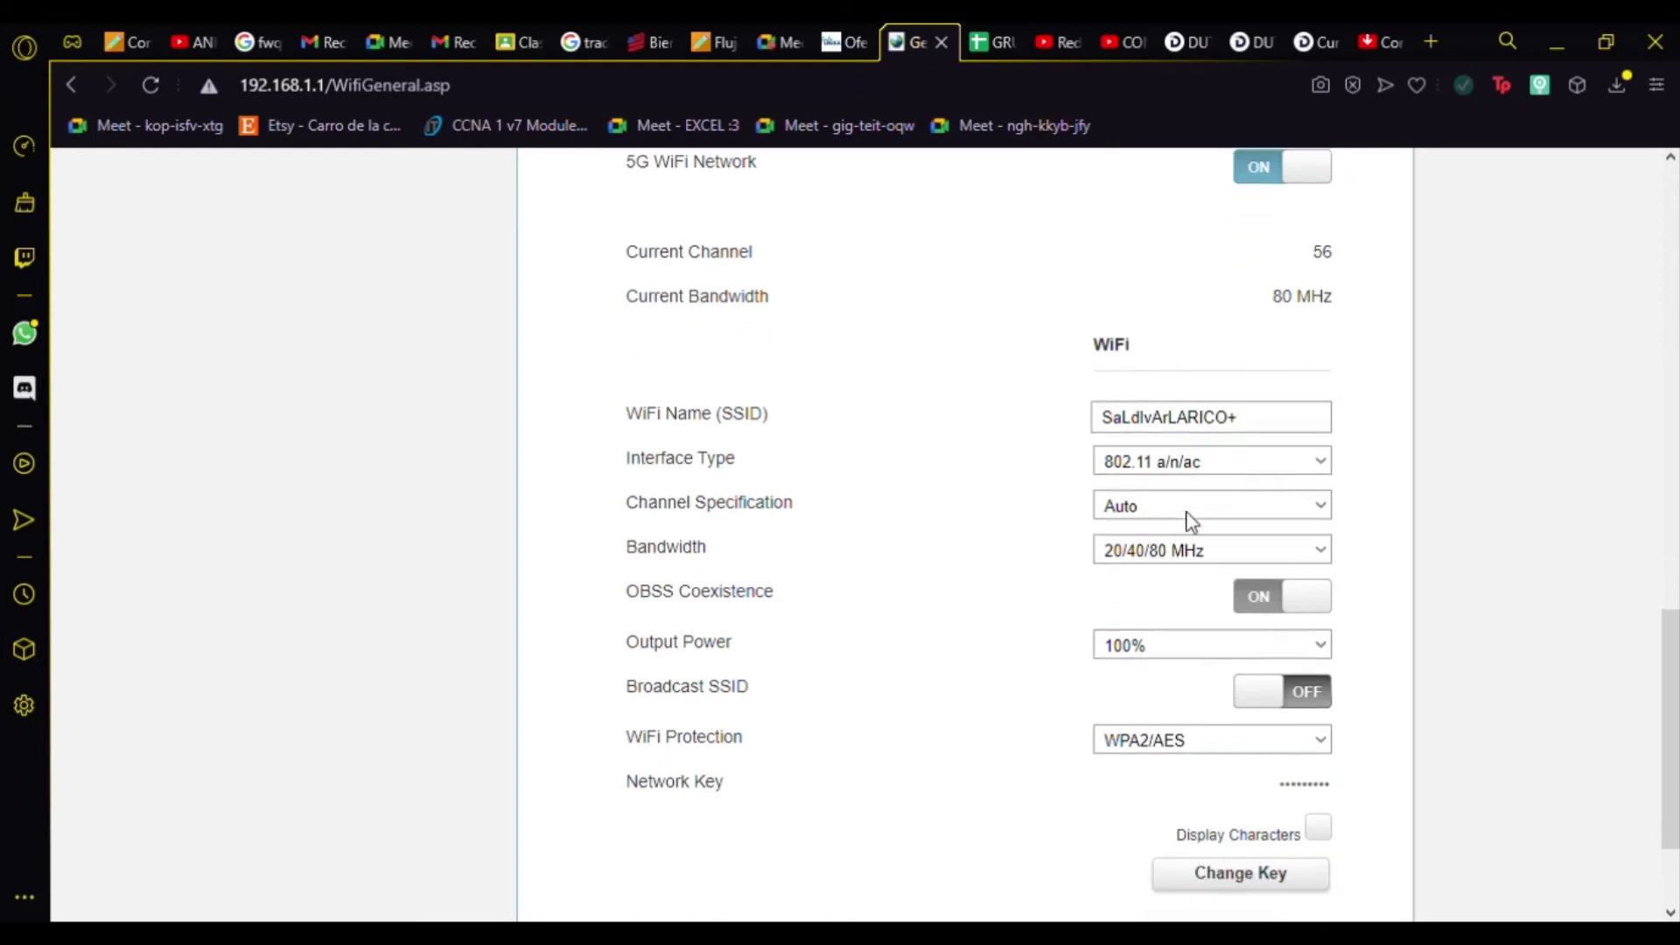
pyautogui.scroll(2, 1324, 567)
pyautogui.scroll(7, 1324, 567)
pyautogui.scroll(-2, 1313, 675)
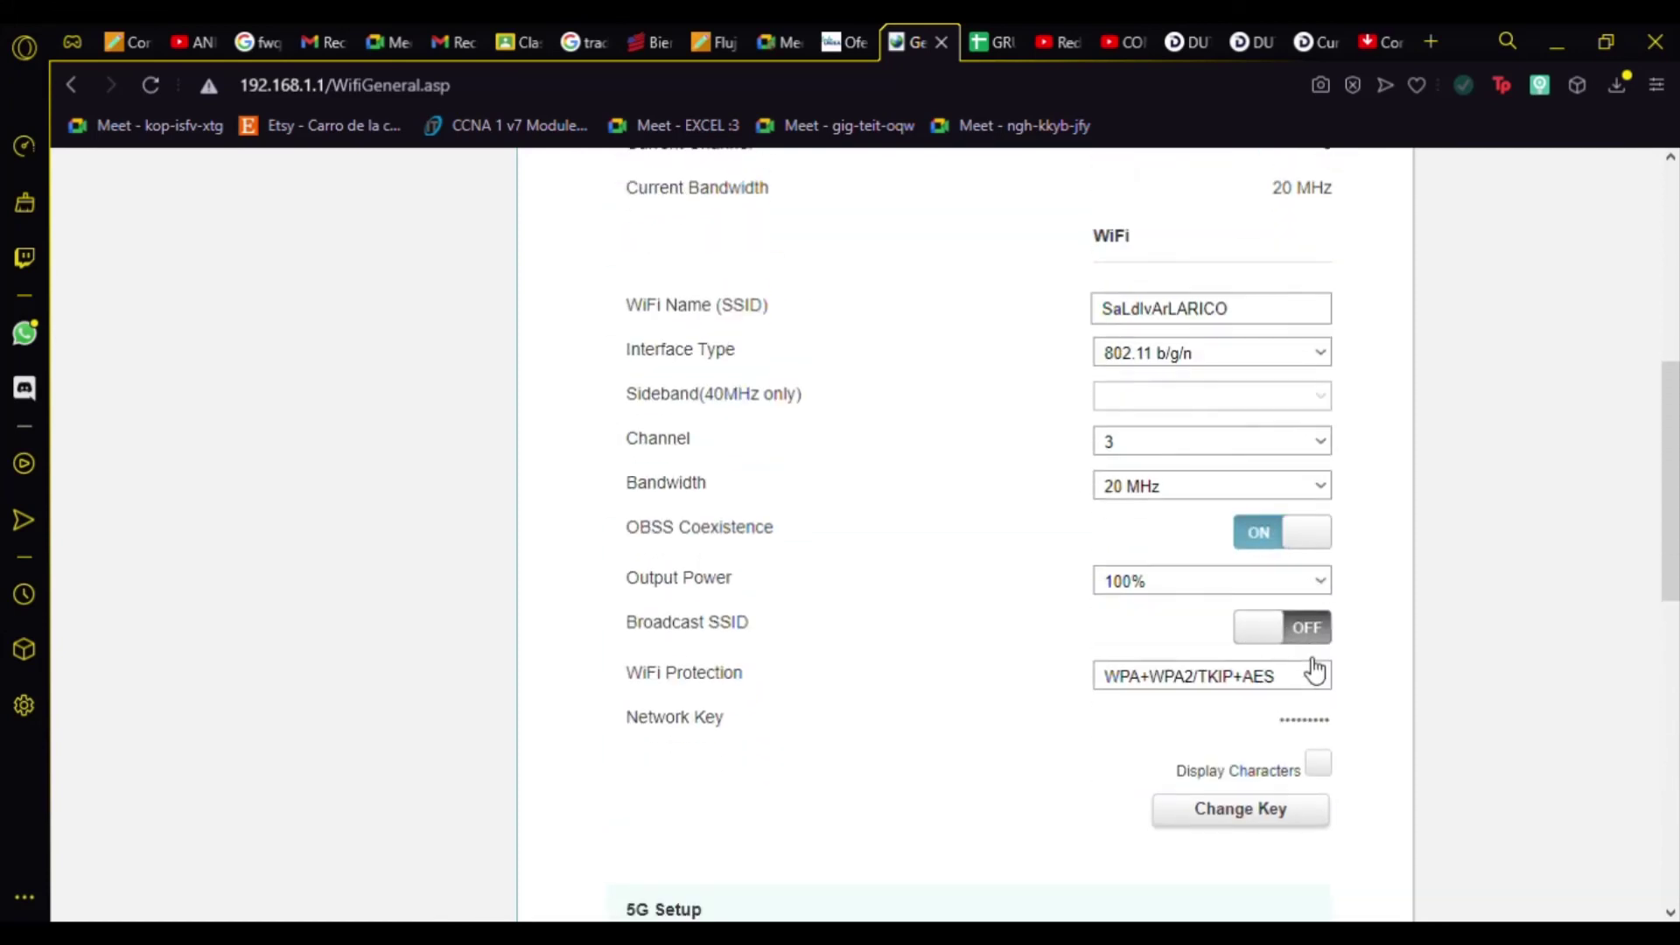
pyautogui.scroll(2, 989, 569)
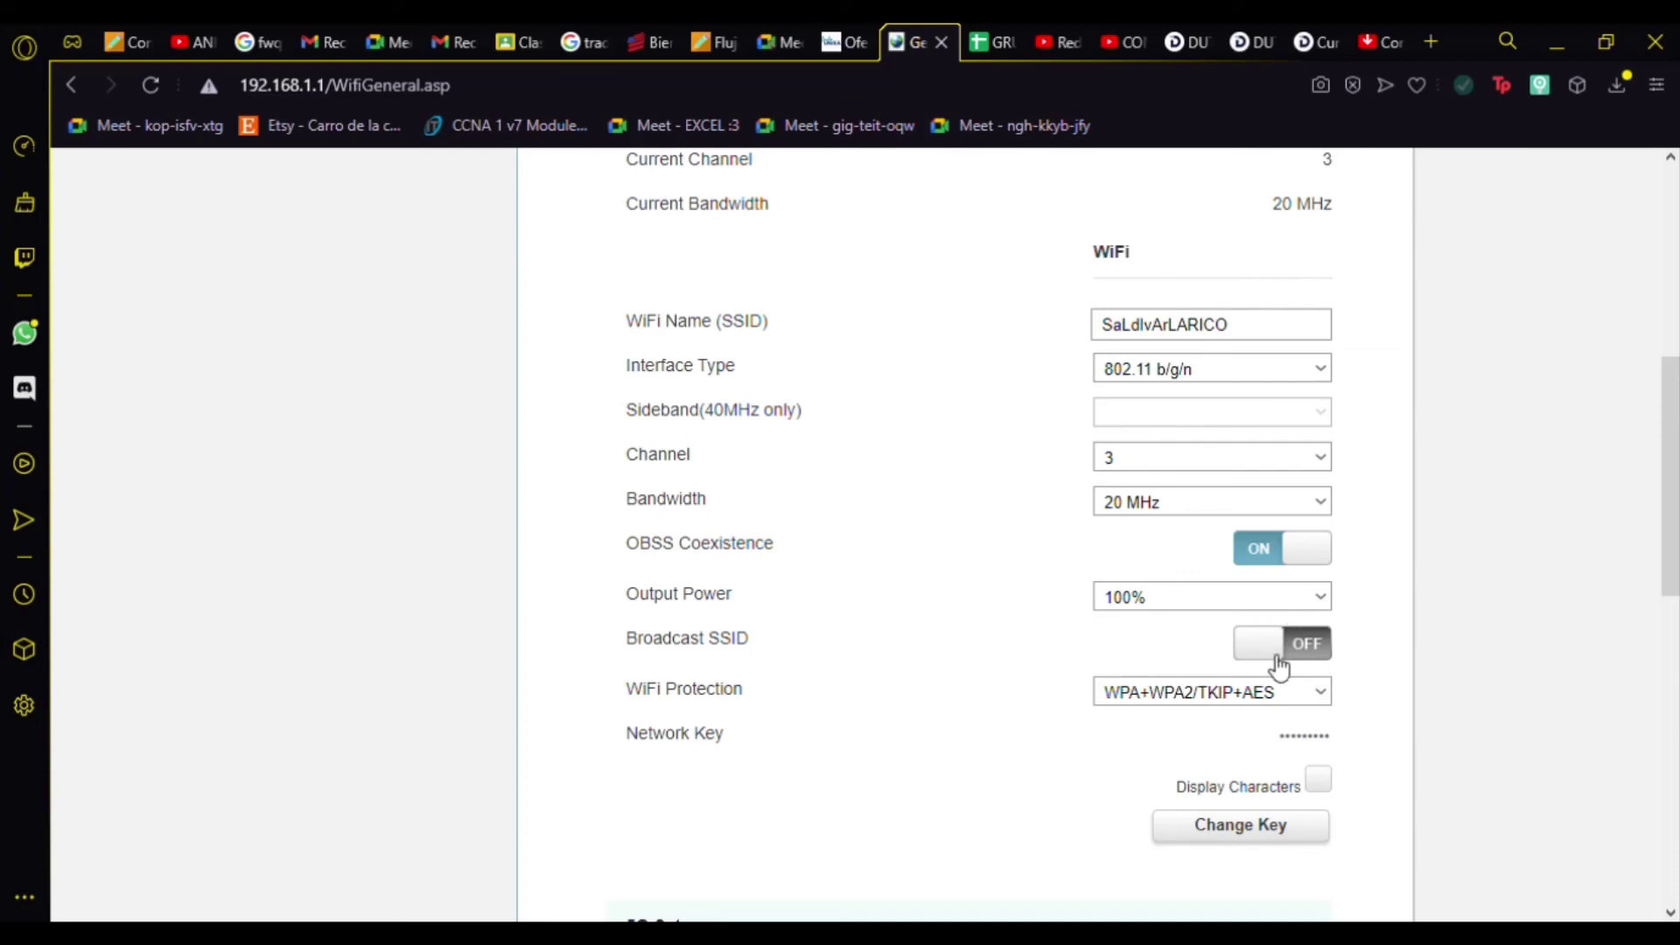
pyautogui.scroll(-10, 1337, 638)
pyautogui.scroll(13, 1297, 604)
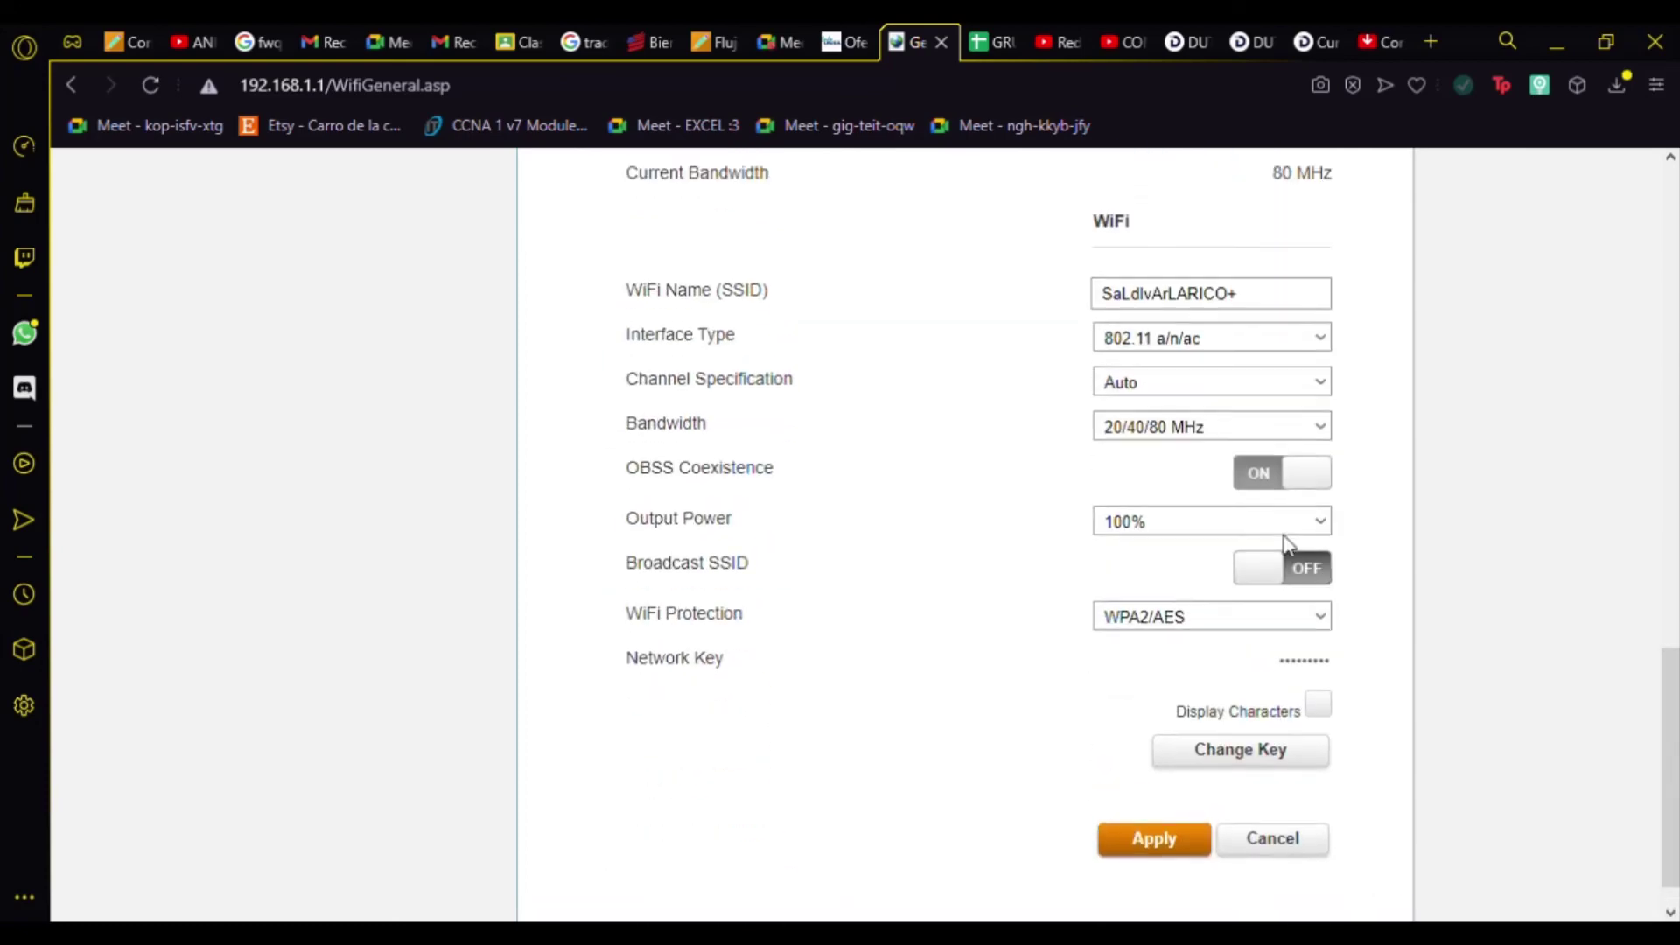
pyautogui.scroll(-6, 1304, 634)
pyautogui.scroll(-5, 1304, 637)
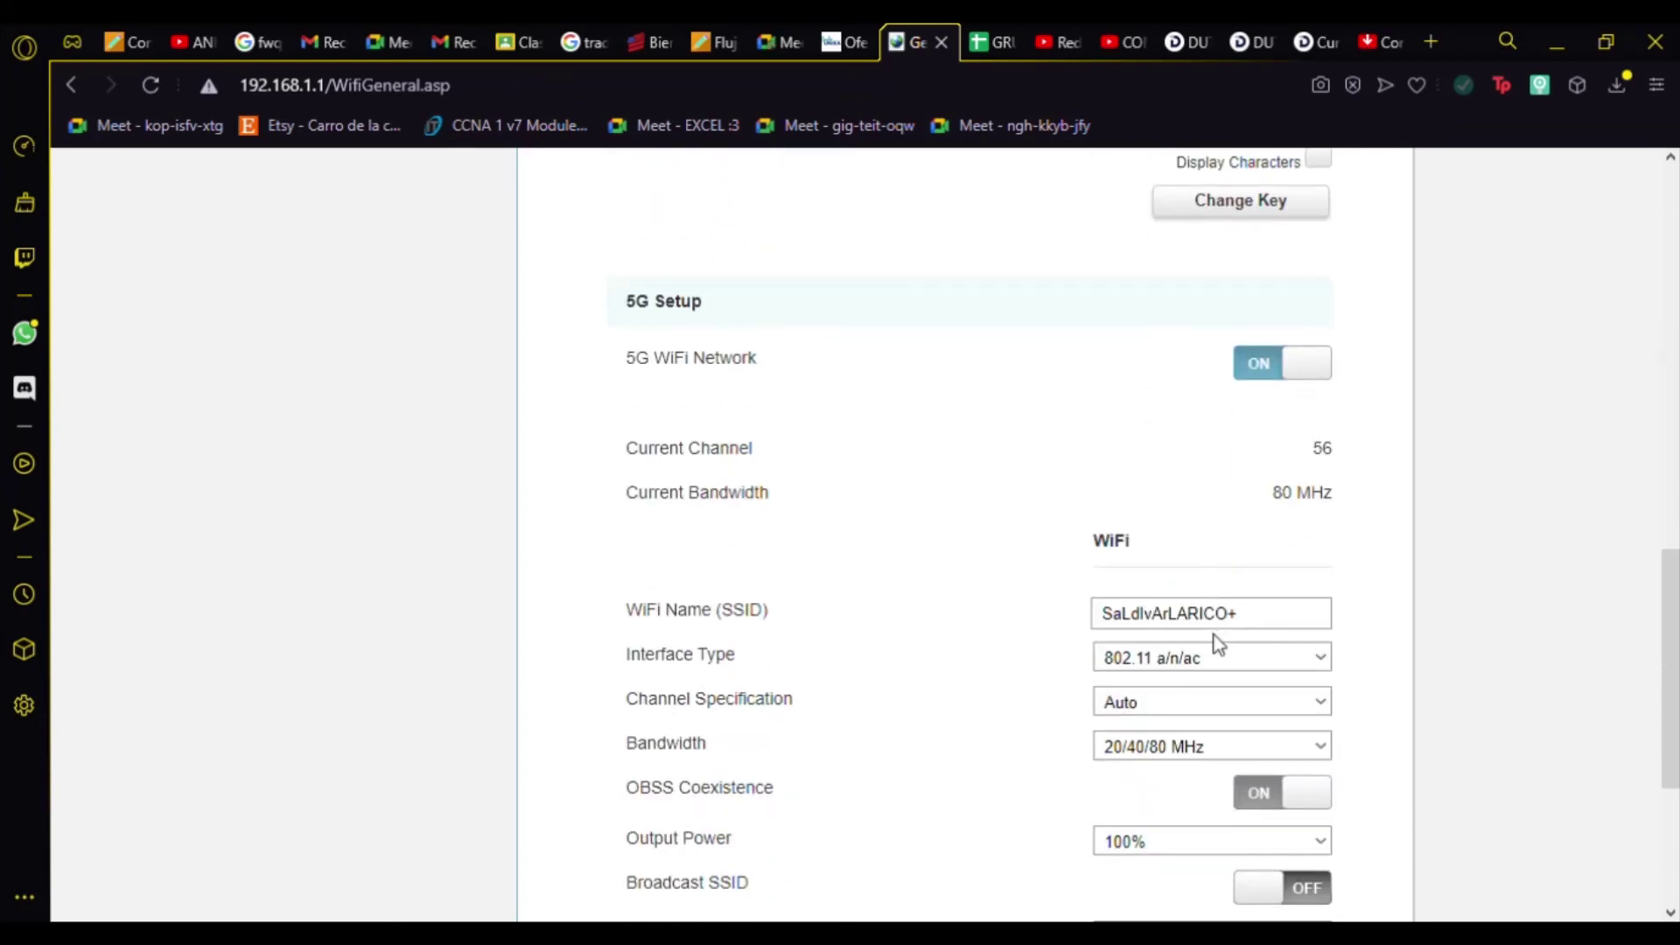
pyautogui.scroll(9, 1200, 592)
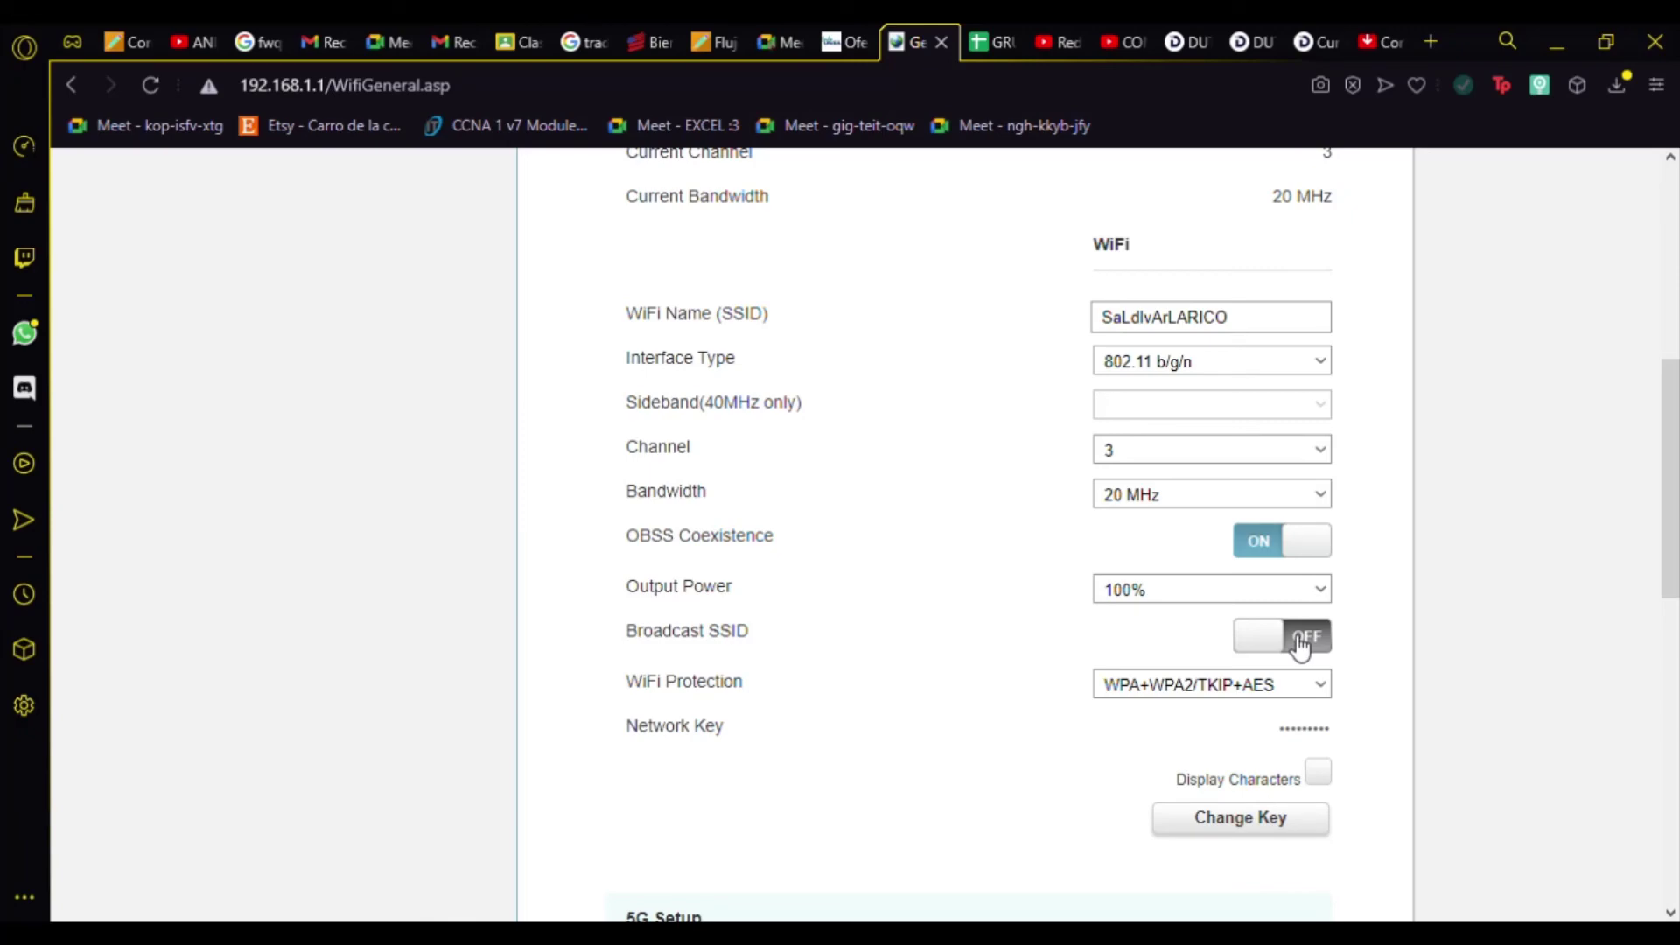
pyautogui.scroll(-1, 909, 543)
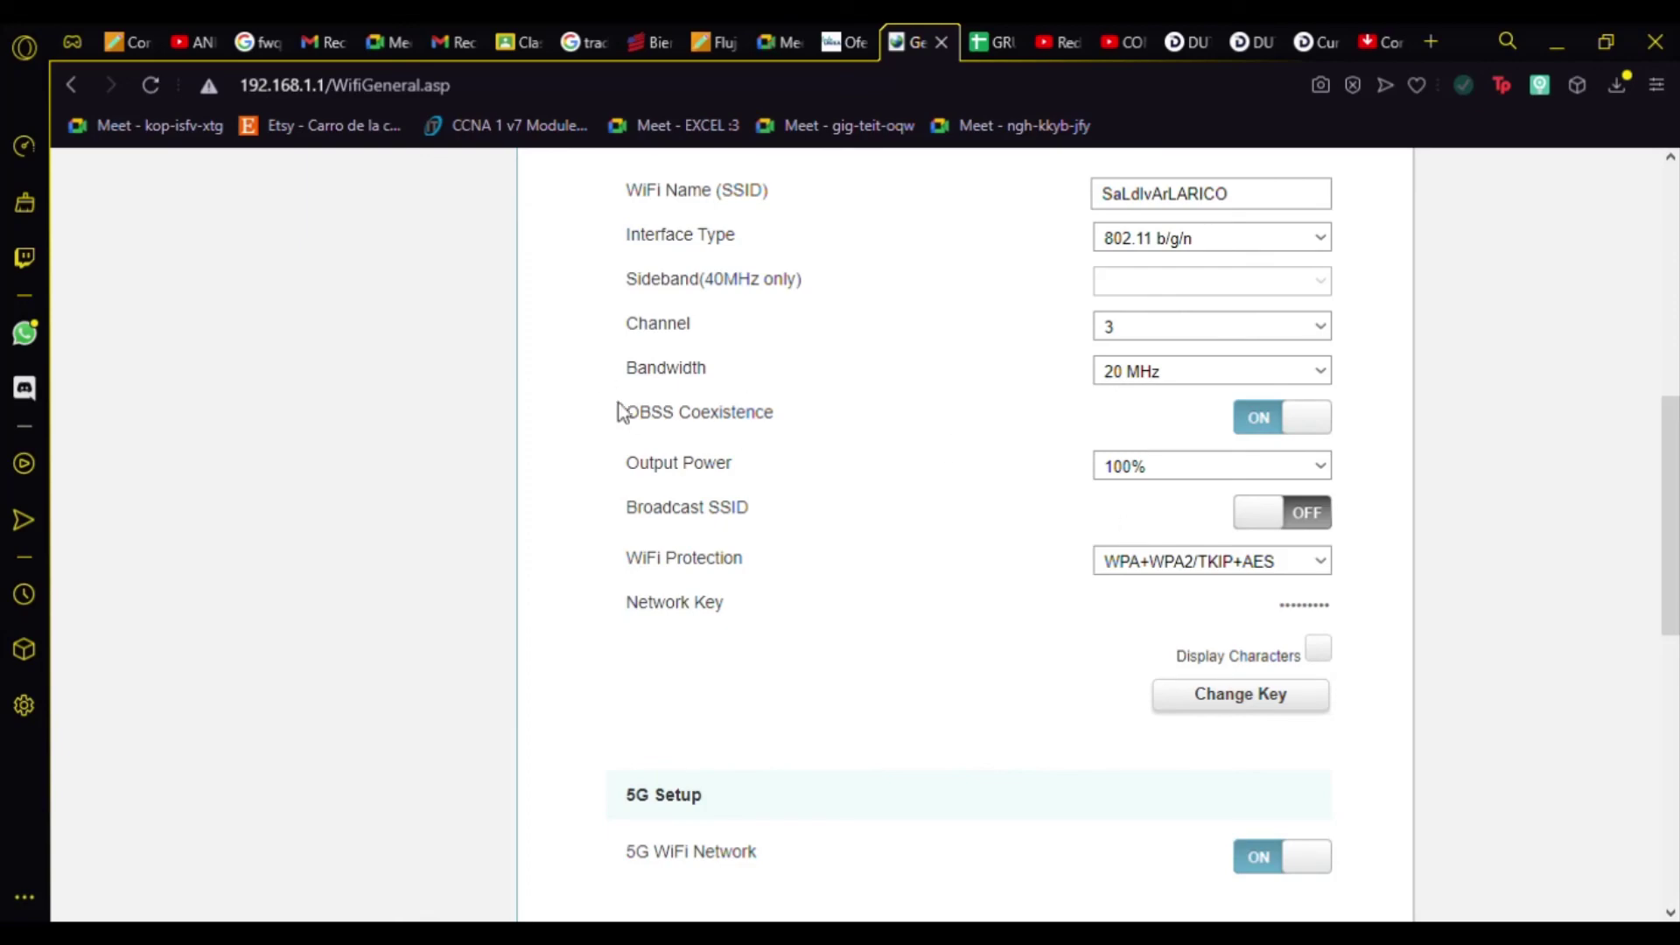
pyautogui.scroll(-8, 1078, 468)
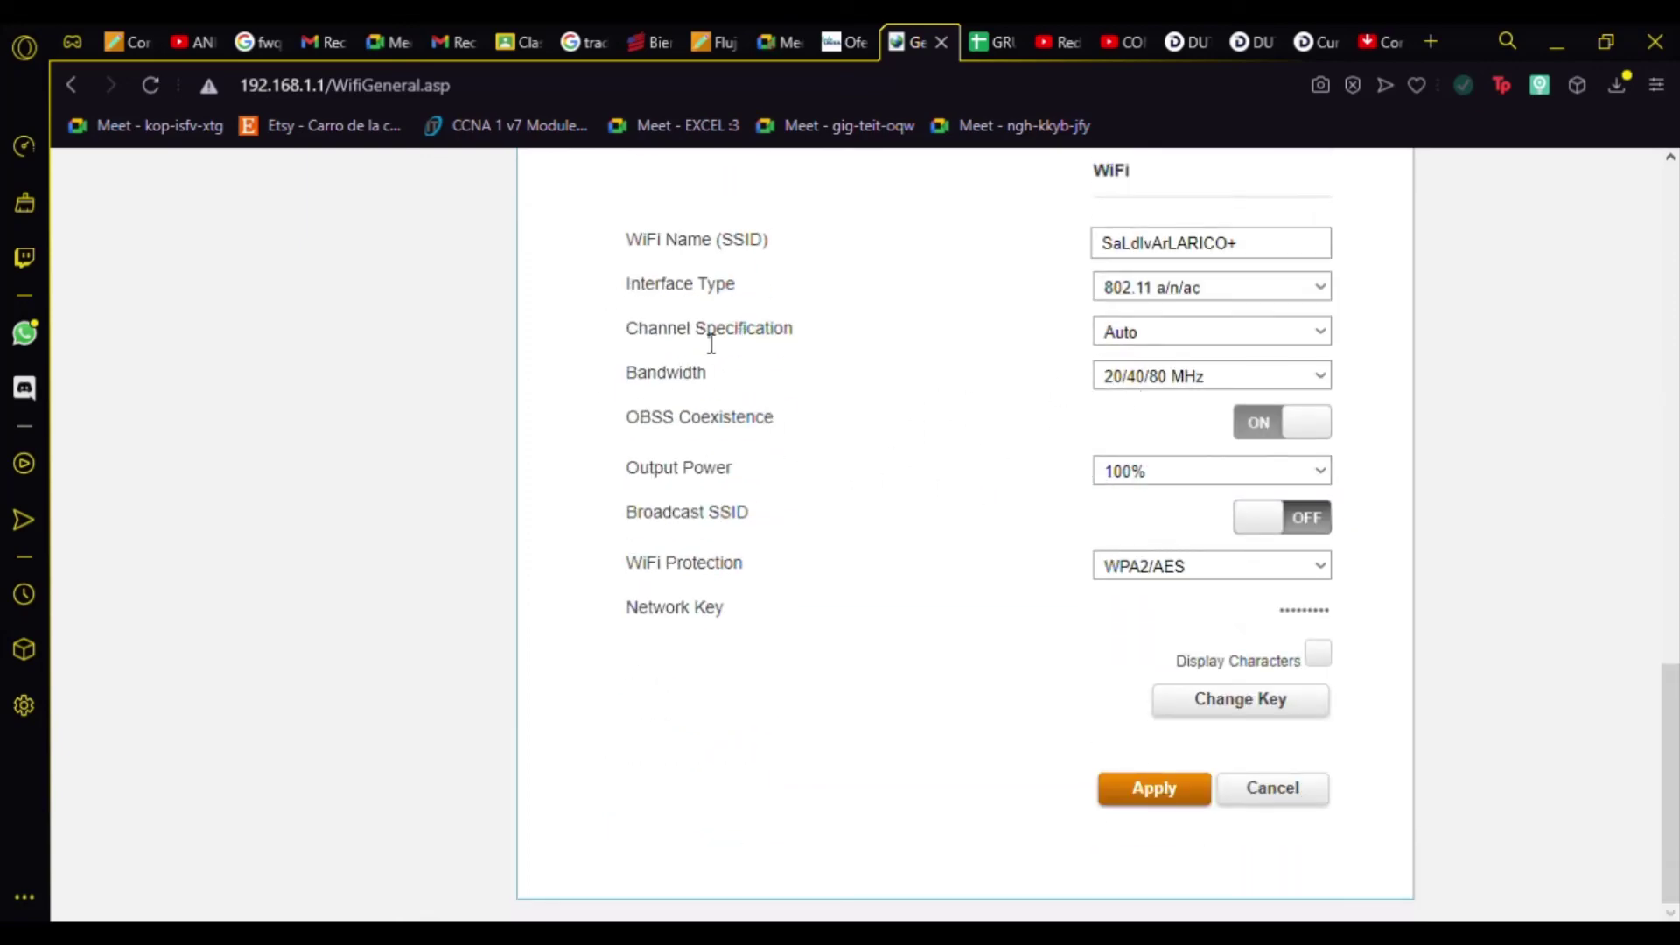
pyautogui.moveTo(696, 342); pyautogui.dragTo(805, 343)
pyautogui.scroll(8, 818, 346)
pyautogui.scroll(3, 820, 348)
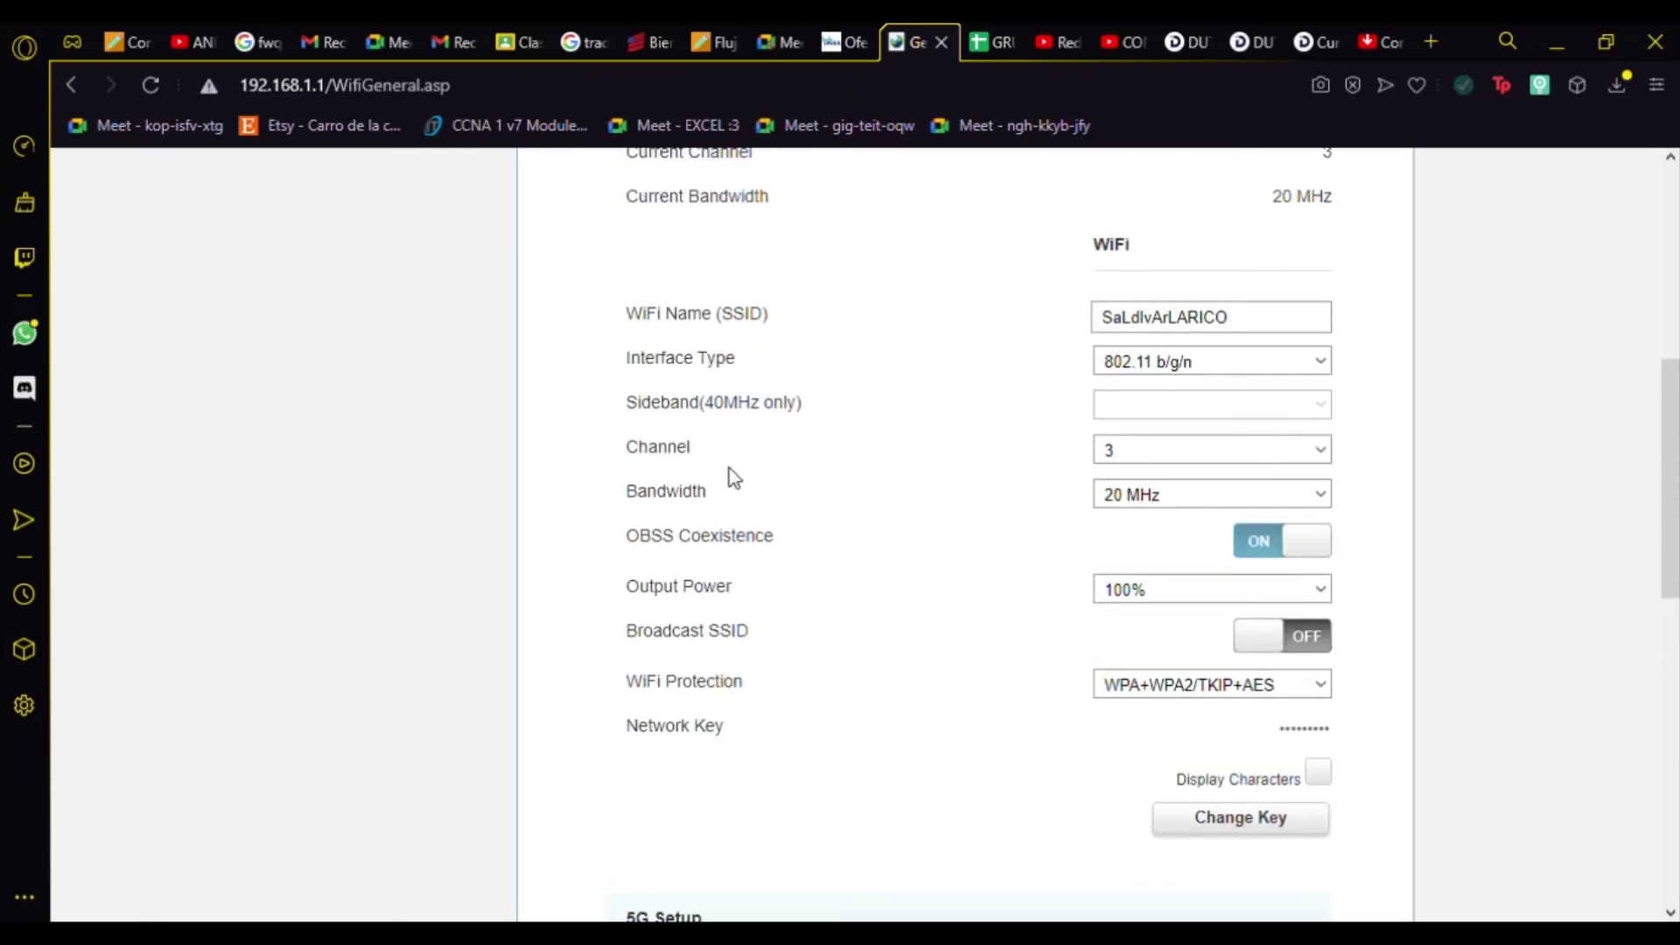
pyautogui.scroll(3, 663, 451)
pyautogui.scroll(-3, 667, 452)
pyautogui.moveTo(640, 459); pyautogui.dragTo(746, 473)
pyautogui.scroll(2, 694, 469)
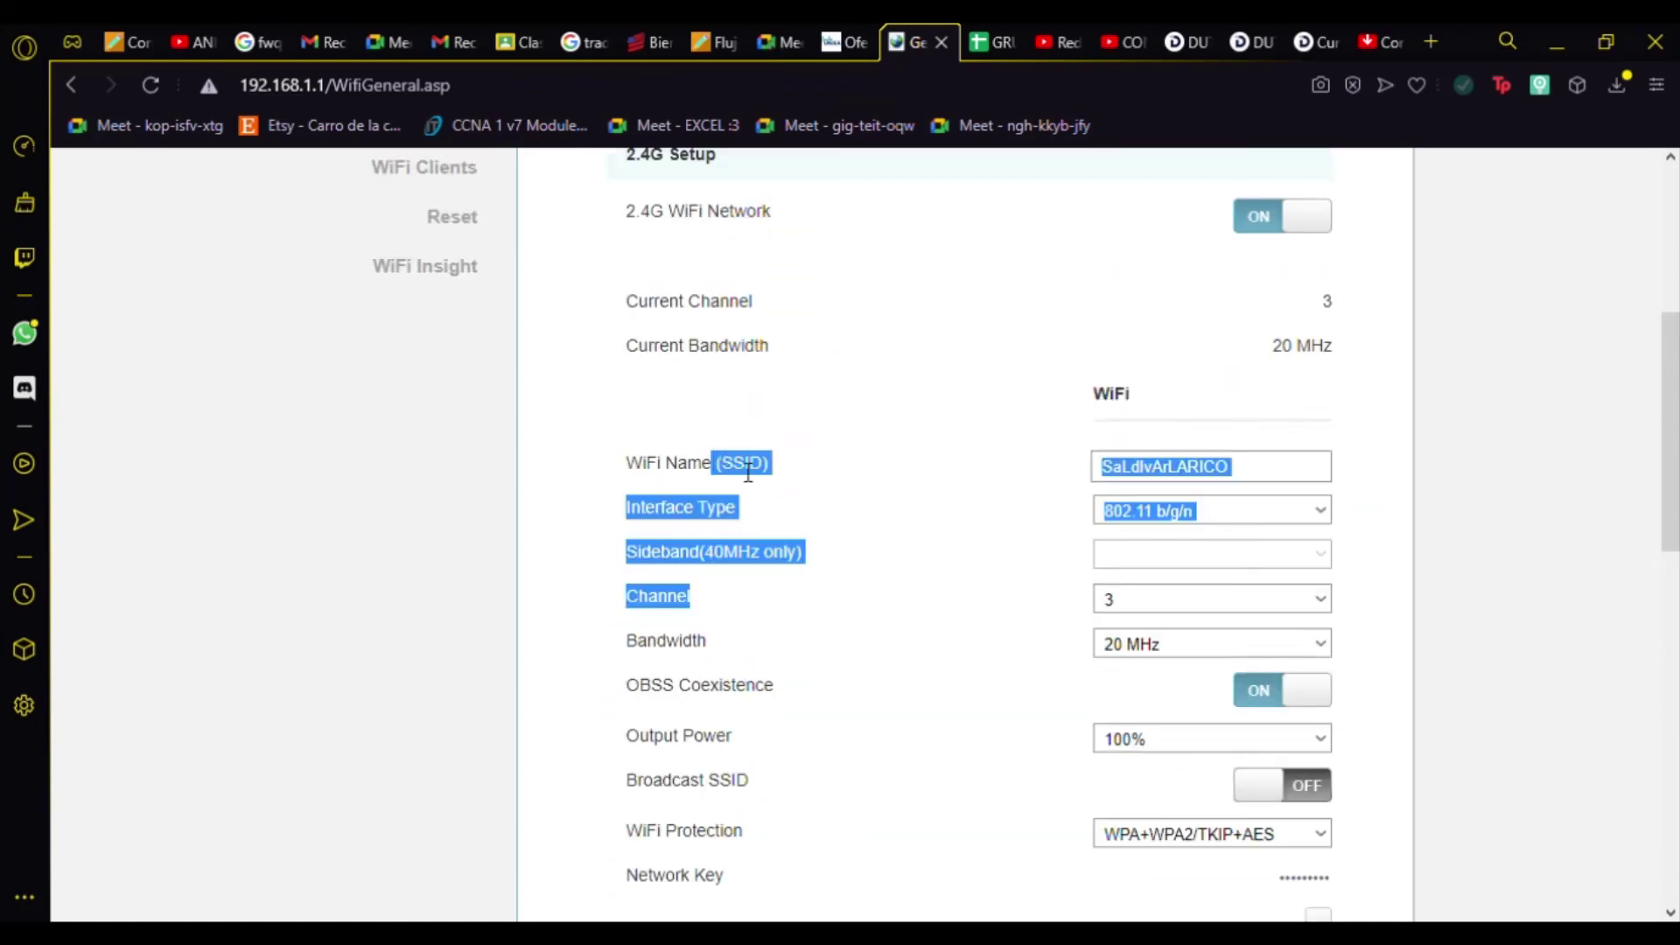
pyautogui.click(775, 496)
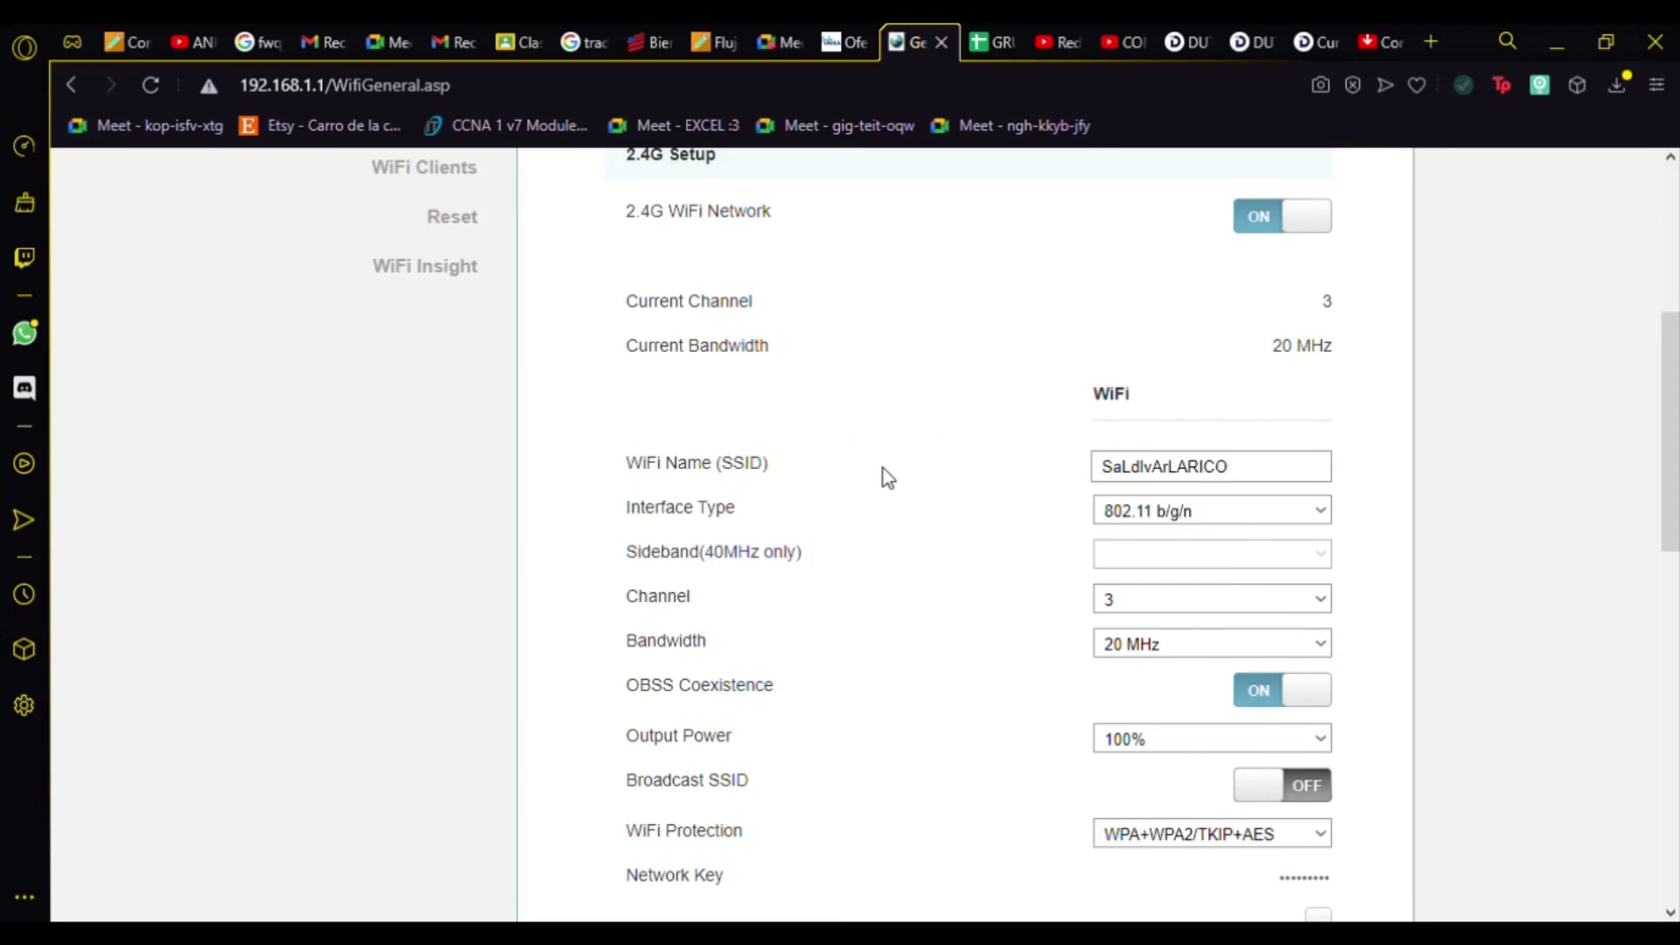
pyautogui.moveTo(698, 599); pyautogui.dragTo(633, 596)
pyautogui.click(633, 595)
pyautogui.scroll(5, 1005, 570)
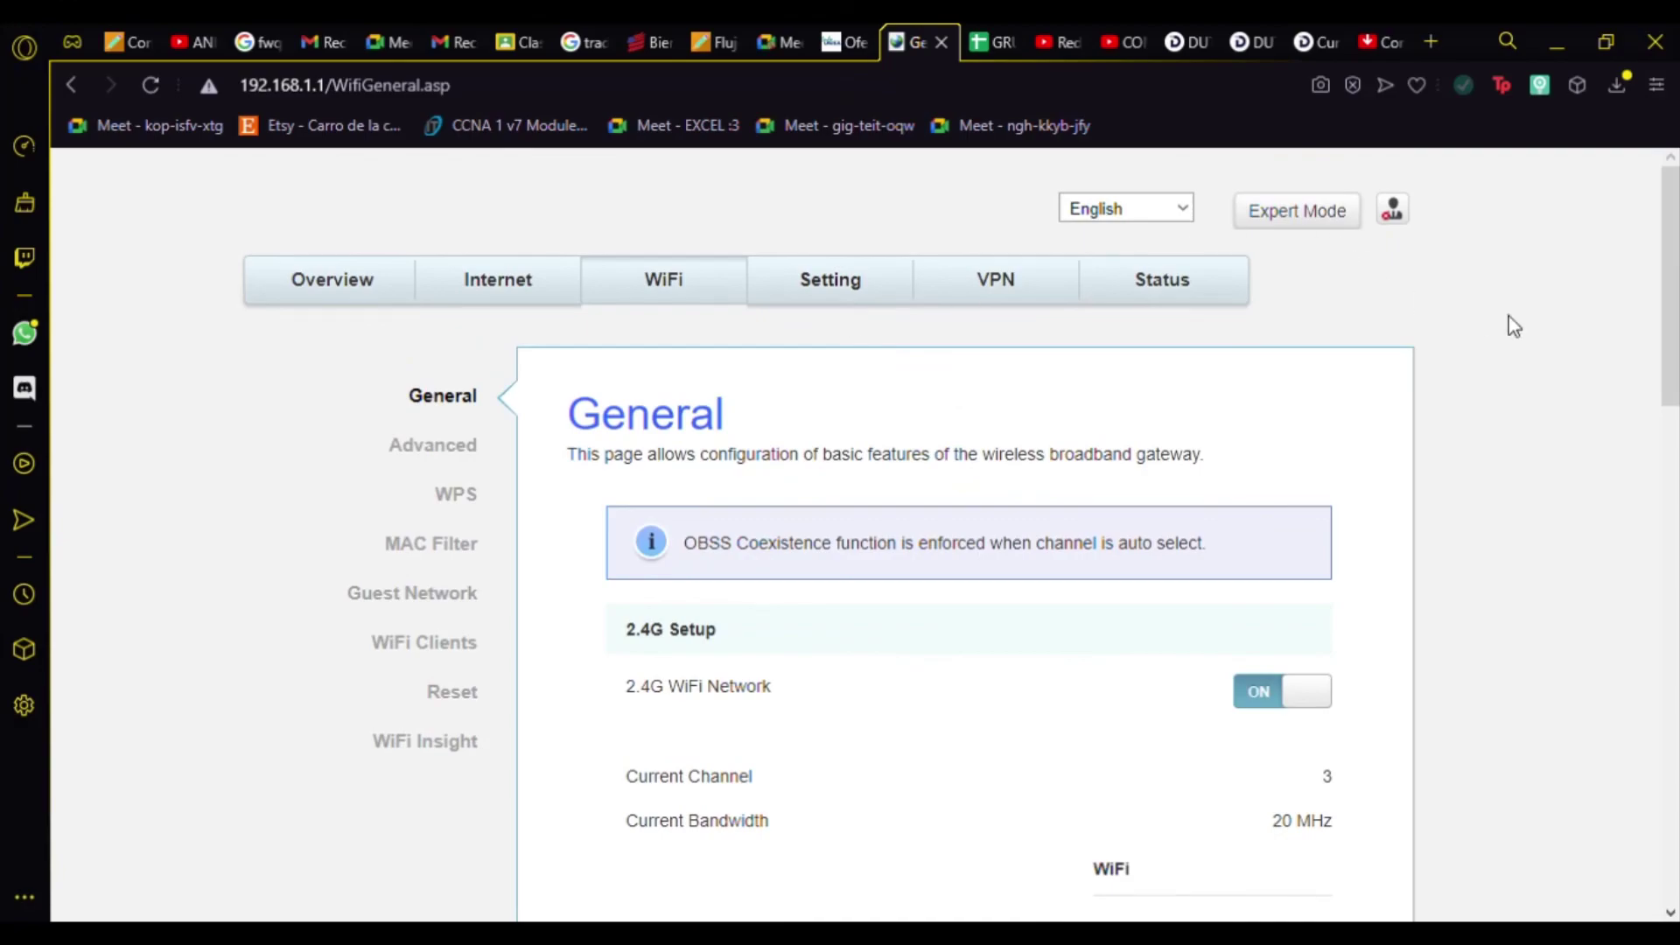